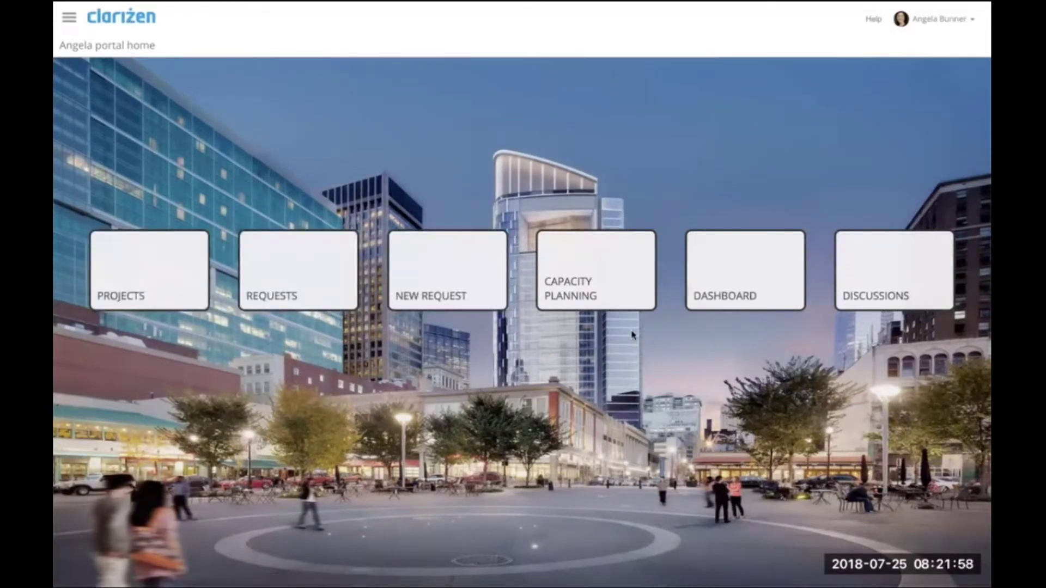
- Open the Exec Dashboard from the portal home page
left_click(69, 19)
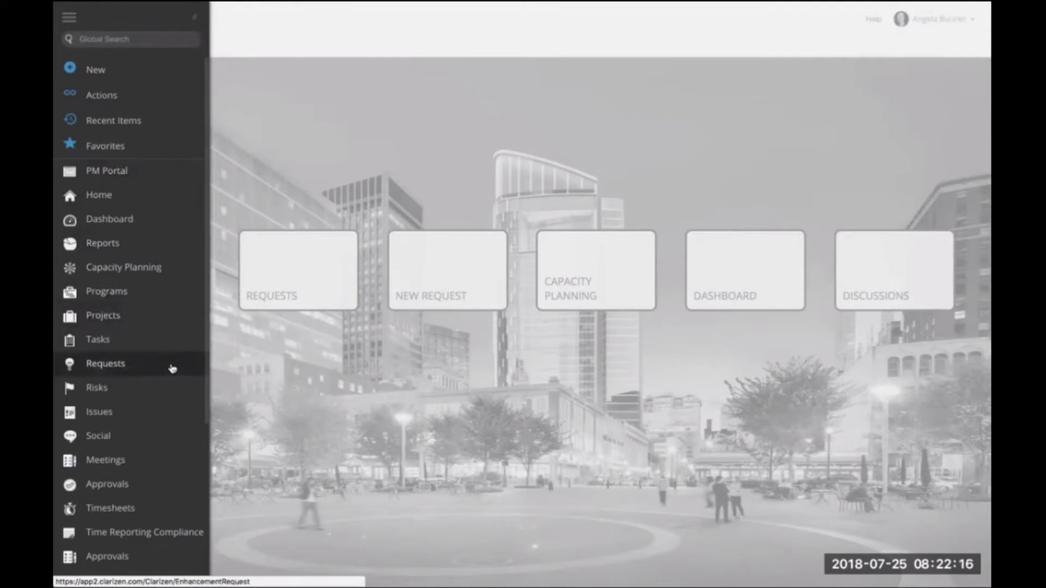
left_click(600, 383)
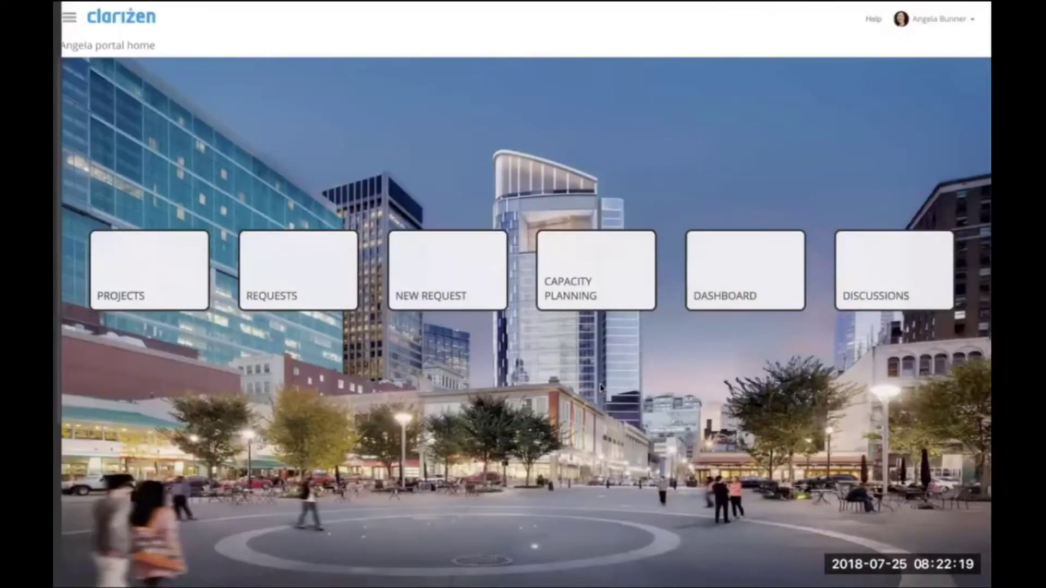
left_click(728, 278)
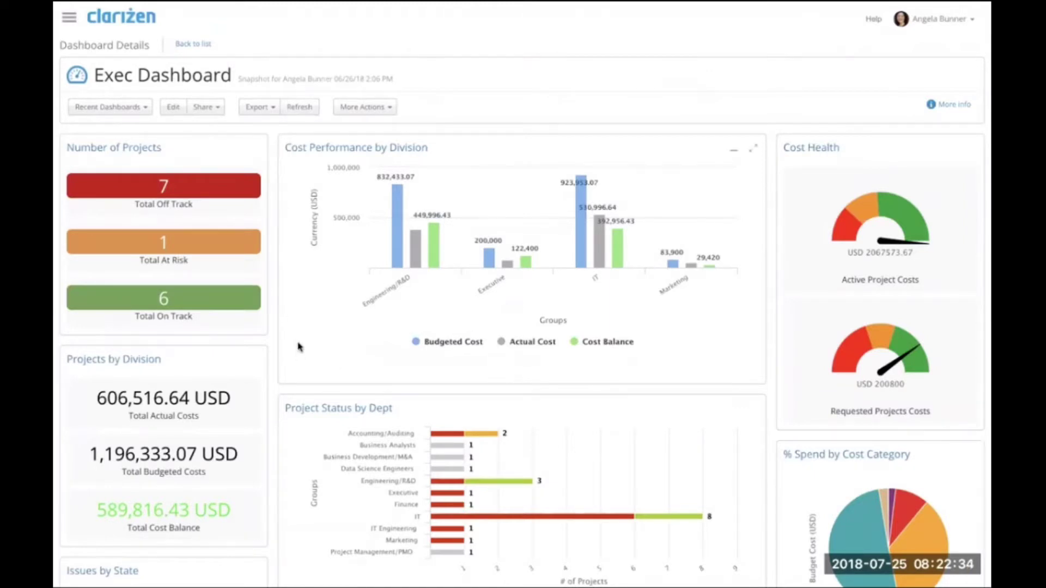
- Examine the Exec Dashboard's charts on cost performance, project status, regional budget, issues and open requests
scroll(299, 347, "down", 1)
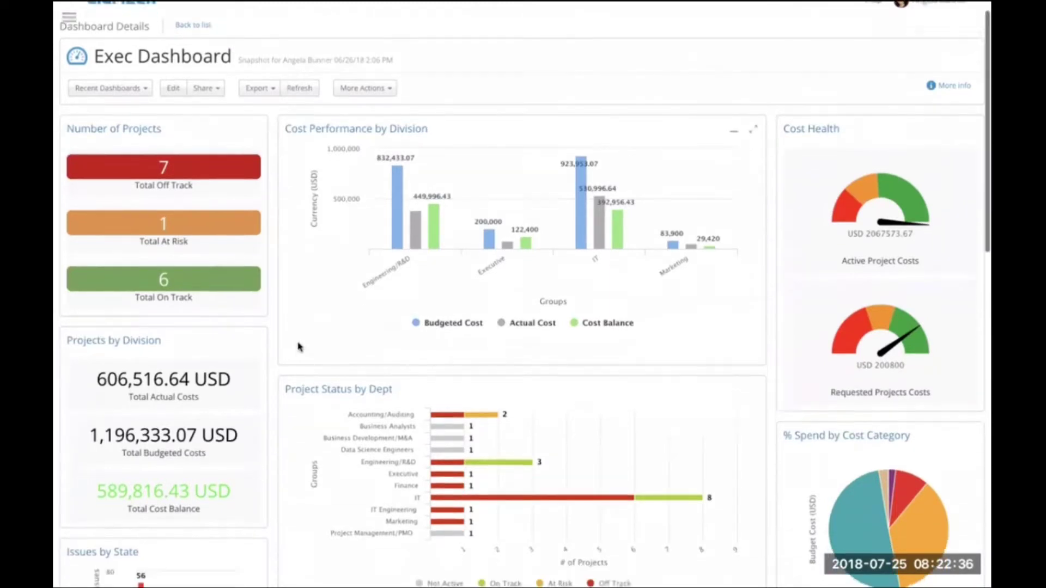
scroll(298, 346, "down", 1)
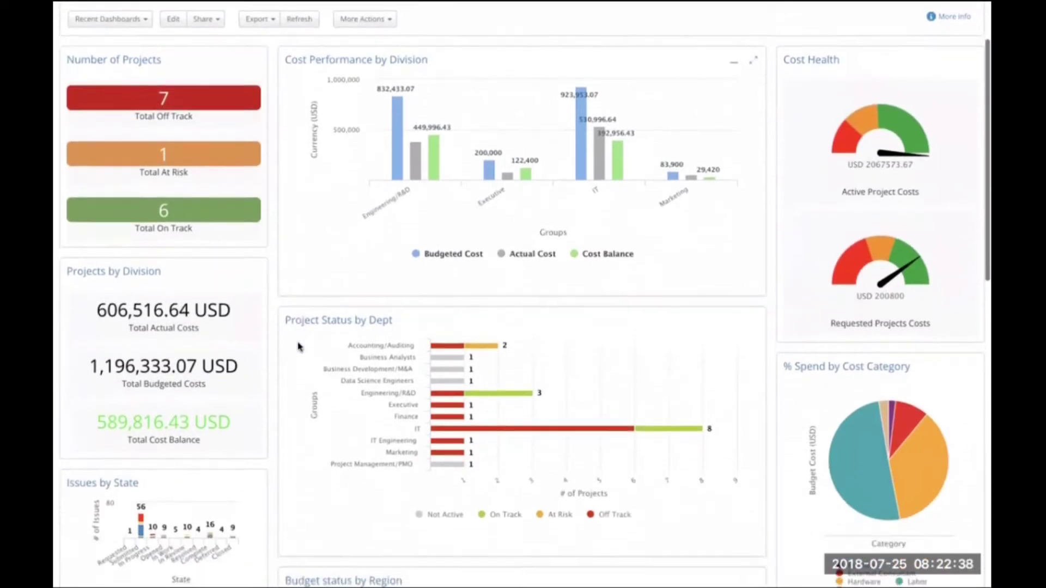
scroll(299, 347, "down", 1)
scroll(299, 347, "down", 1)
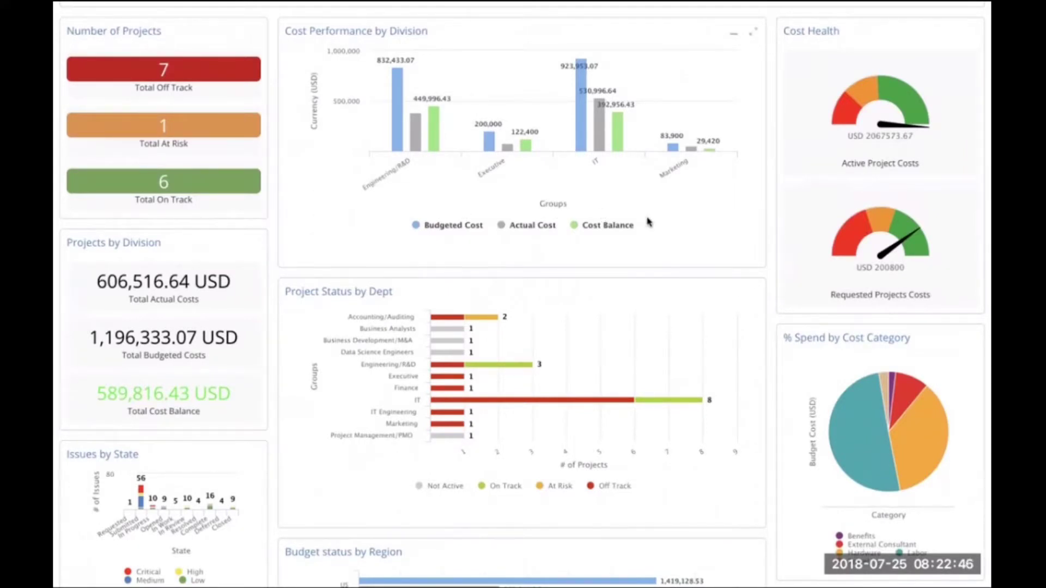
scroll(649, 222, "down", 5)
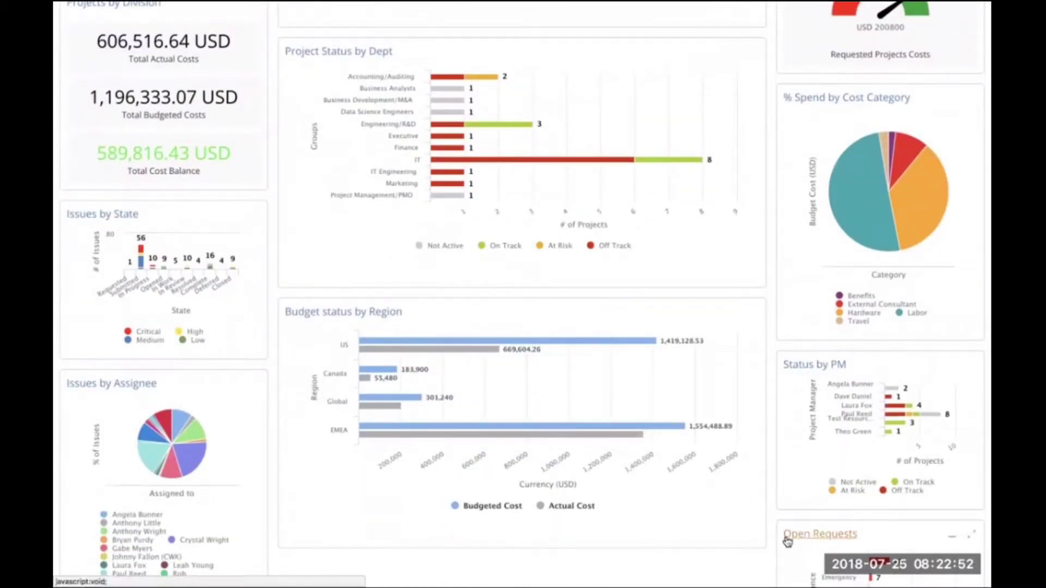
scroll(787, 541, "down", 2)
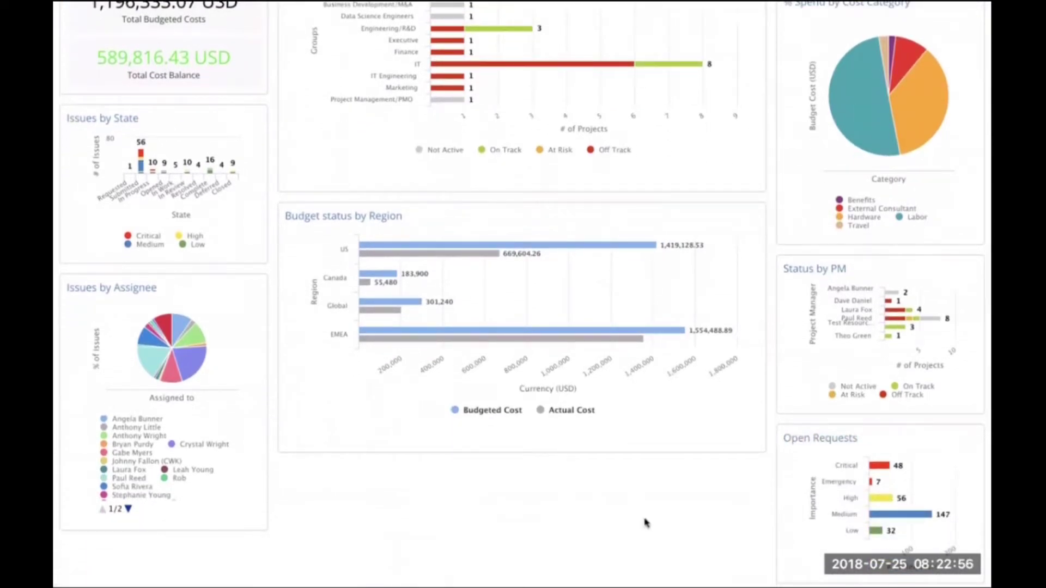
scroll(645, 523, "up", 9)
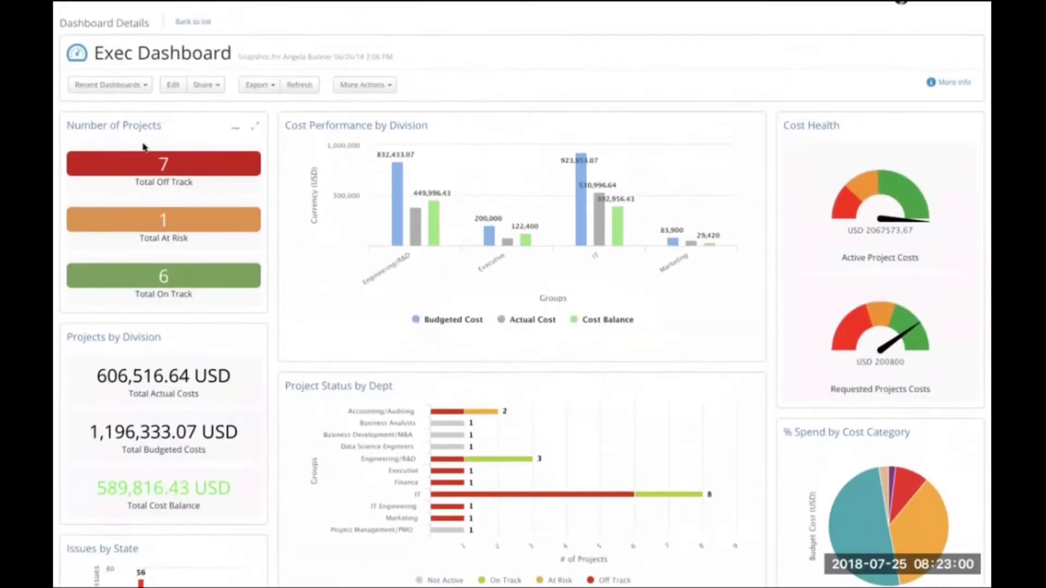
- Open the full-screen report behind Number of Projects and look through its $ by completion, By Phase and Status by PM views
left_click(136, 126)
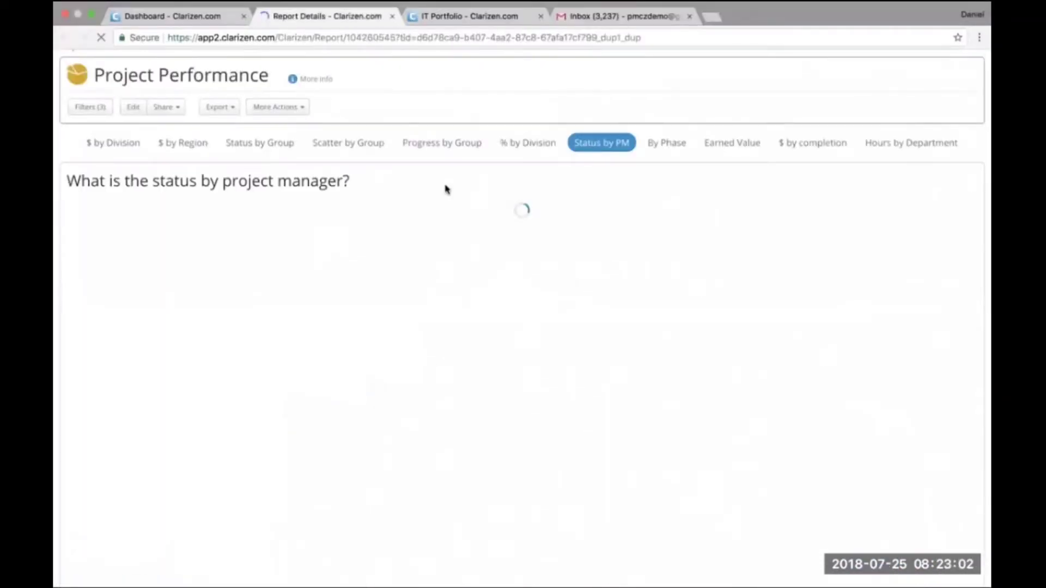
key("ctrl+super+f")
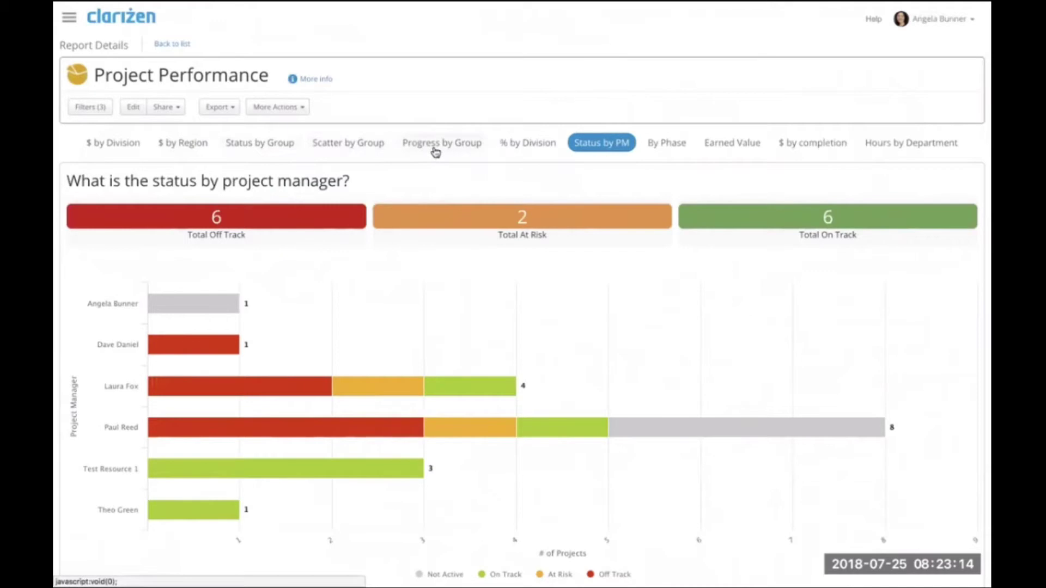
left_click(811, 143)
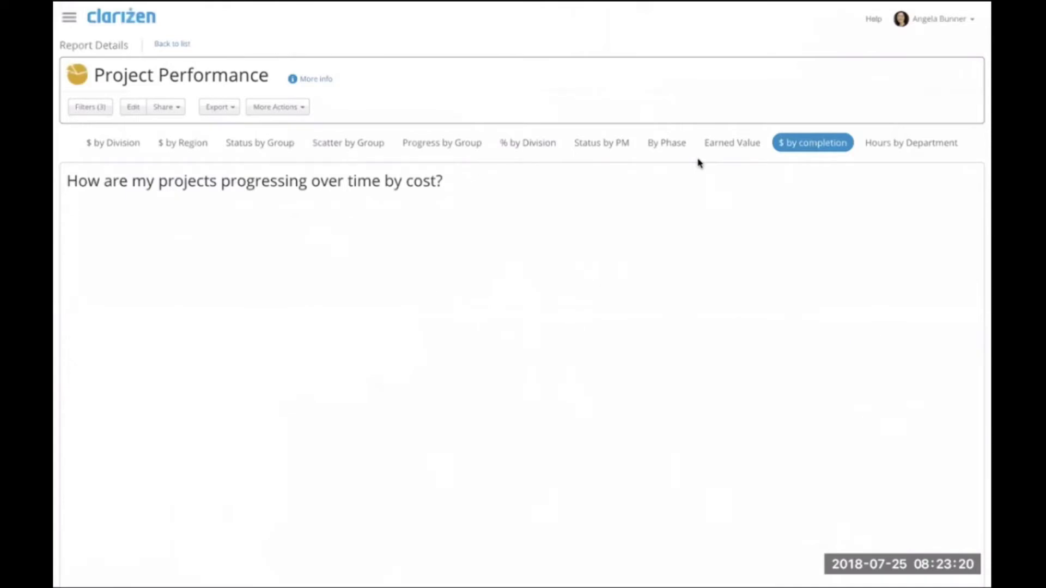
left_click(666, 144)
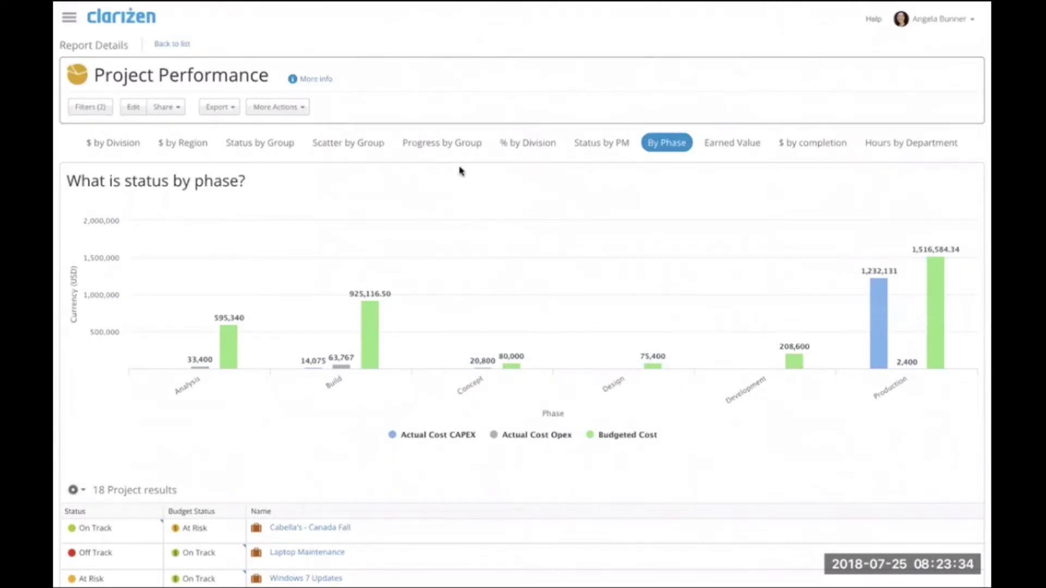
left_click(605, 145)
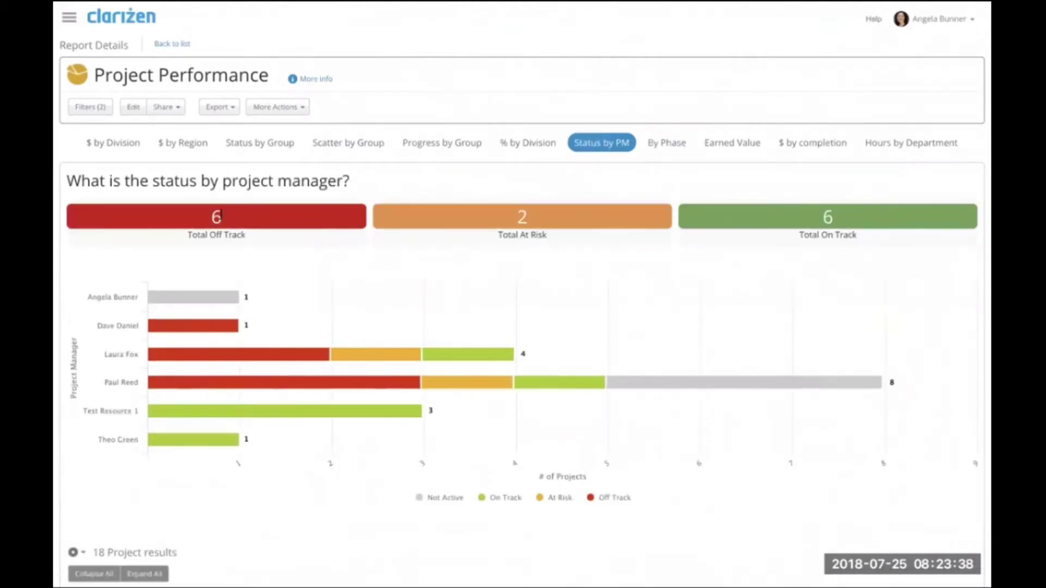
- Hide the Not Active and On Track series and filter the results to the Off Track projects of the manager having the most
scroll(221, 218, "down", 1)
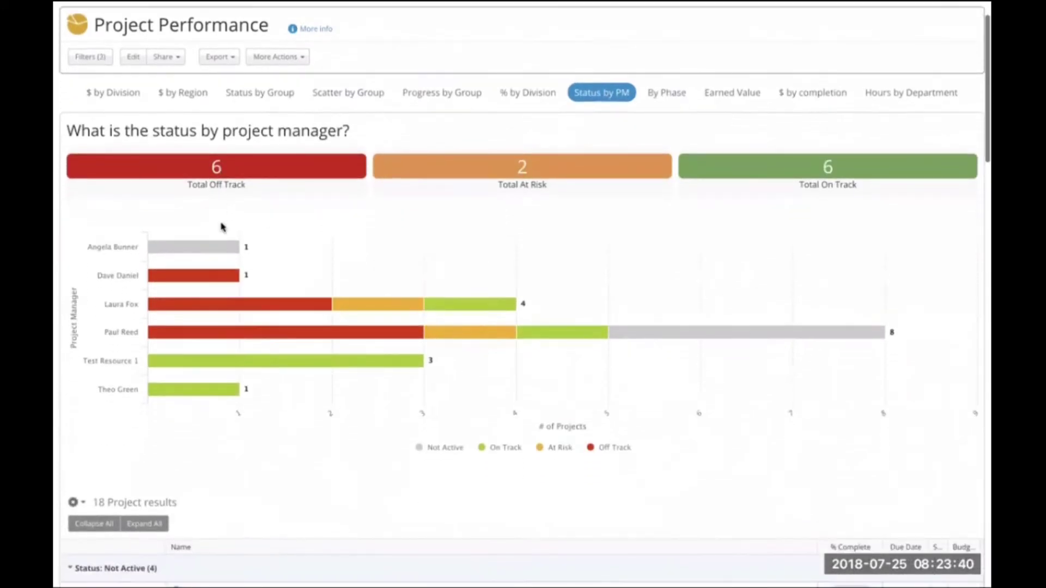
left_click(450, 451)
left_click(499, 451)
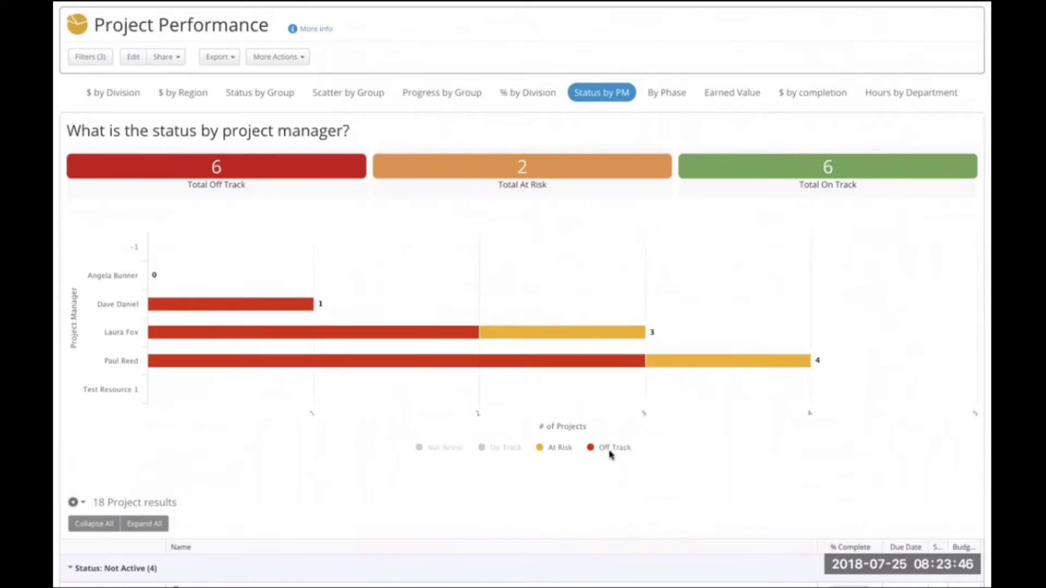
left_click(578, 367)
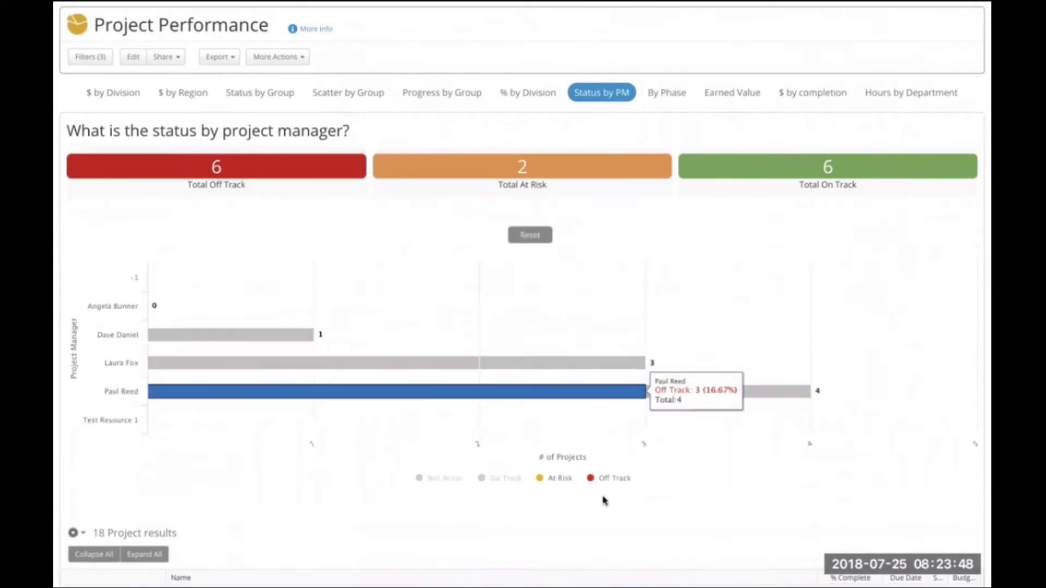
- Start a discussion below the filtered project results and mention the project manager of the off-track projects
scroll(430, 418, "down", 3)
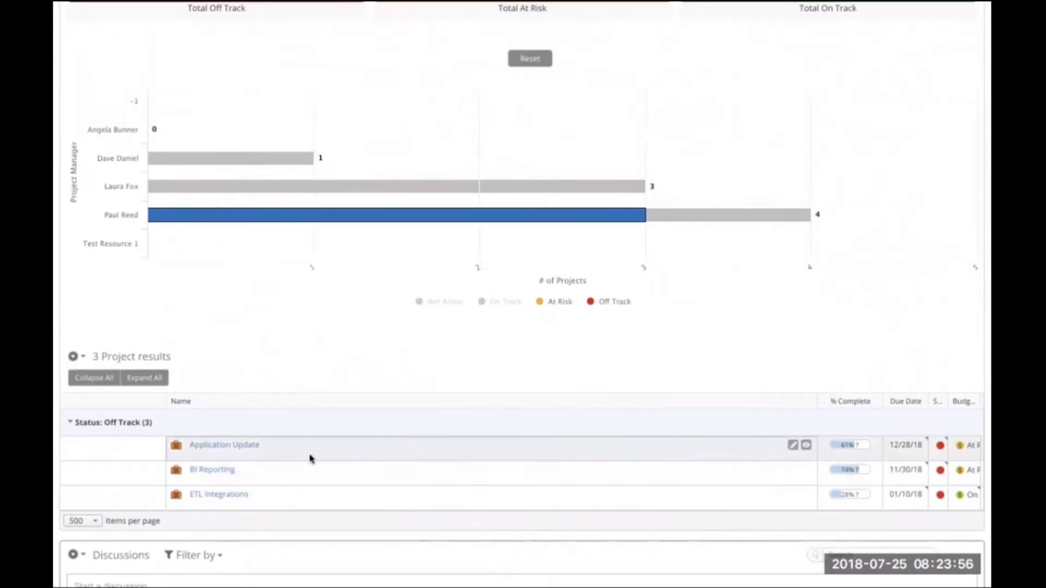
scroll(310, 460, "down", 2)
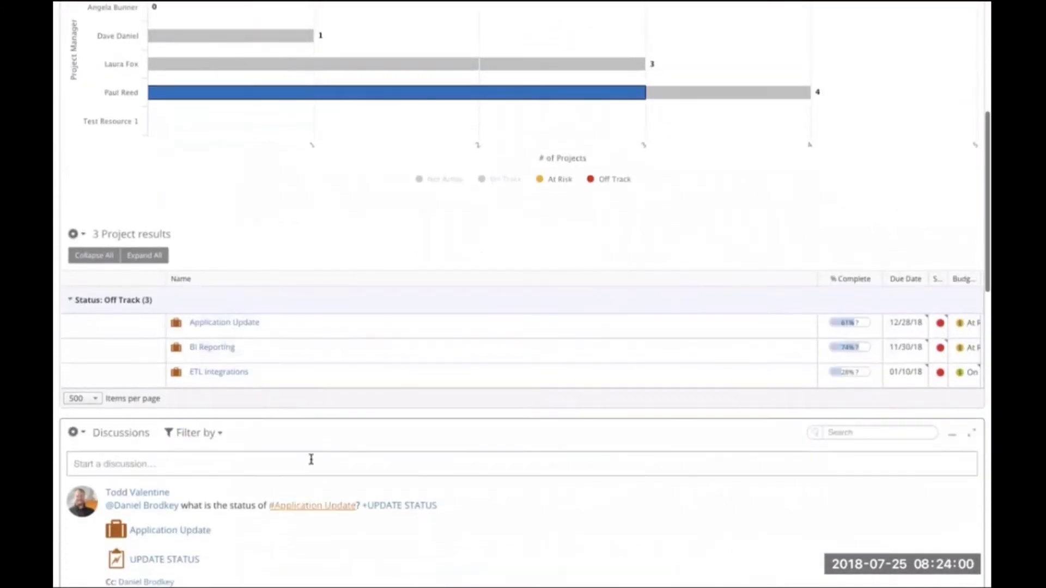
scroll(326, 568, "down", 1)
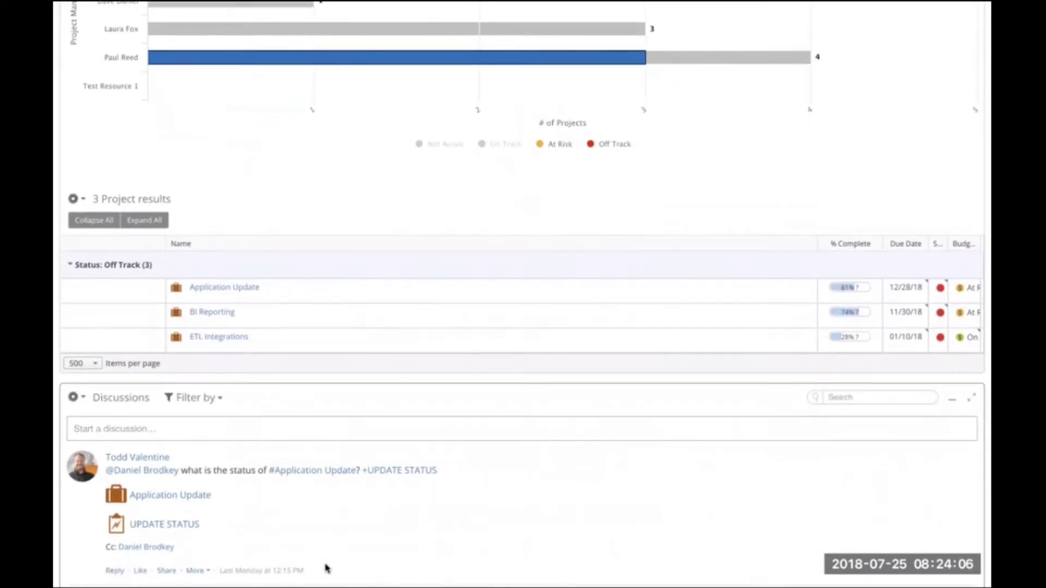
left_click(329, 426)
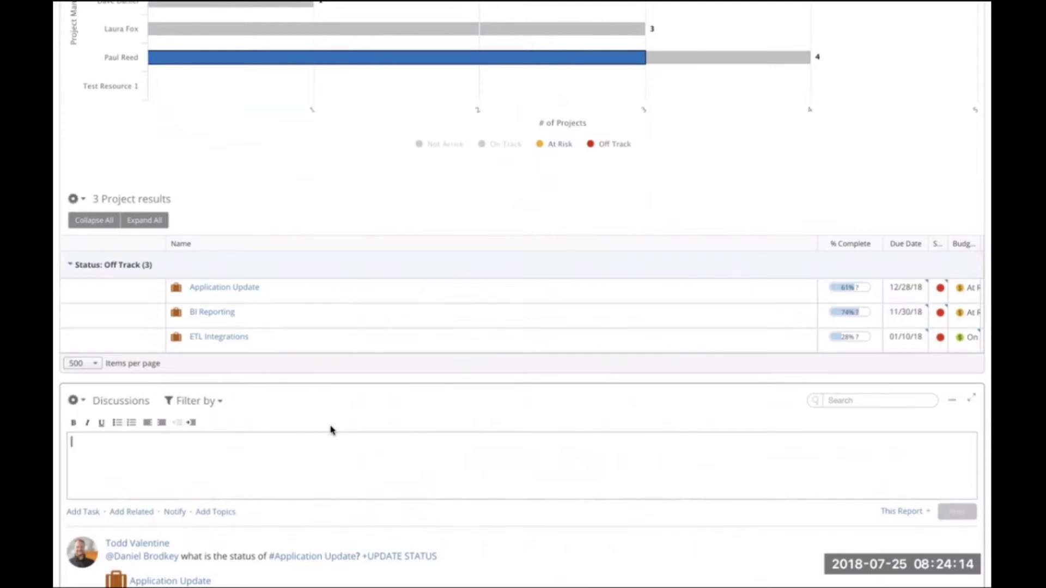
type("@Paul")
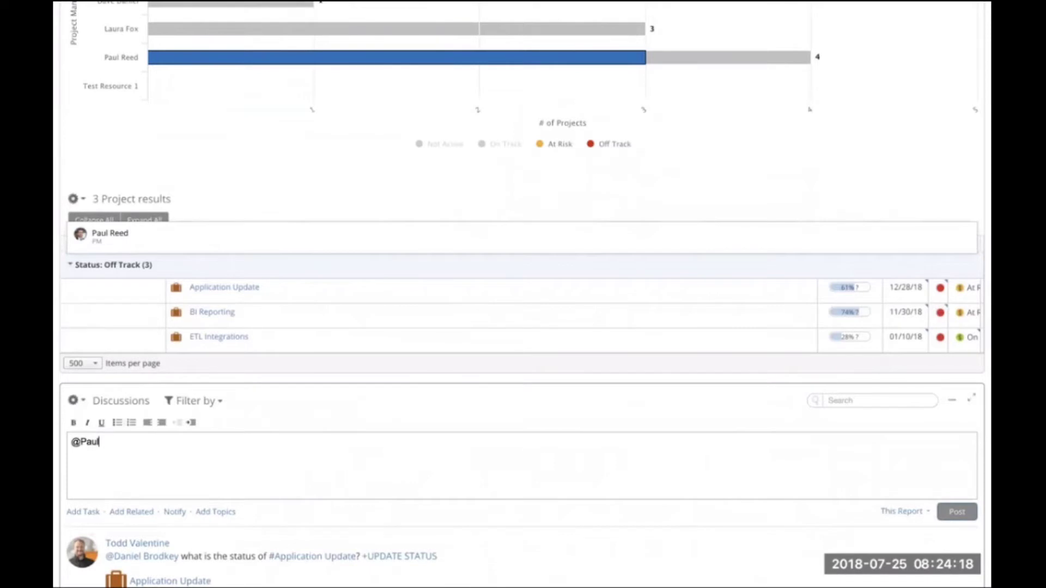
left_click(100, 441)
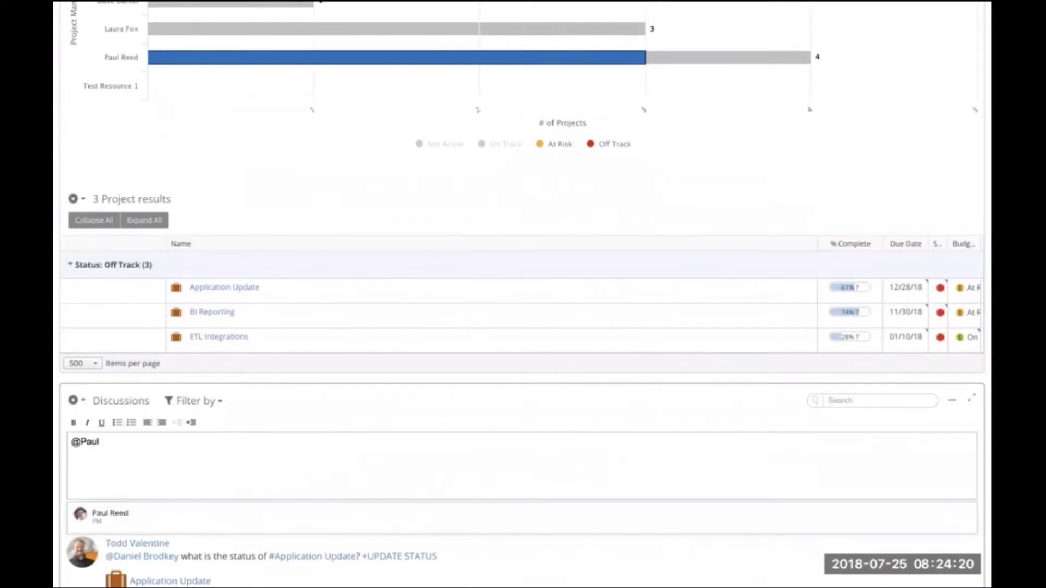
left_click(146, 516)
- Complete the message with "let's talk about your #Application Update project. why are we still off track?", linking the IT Portfolio project, and post it
type("let's tlk")
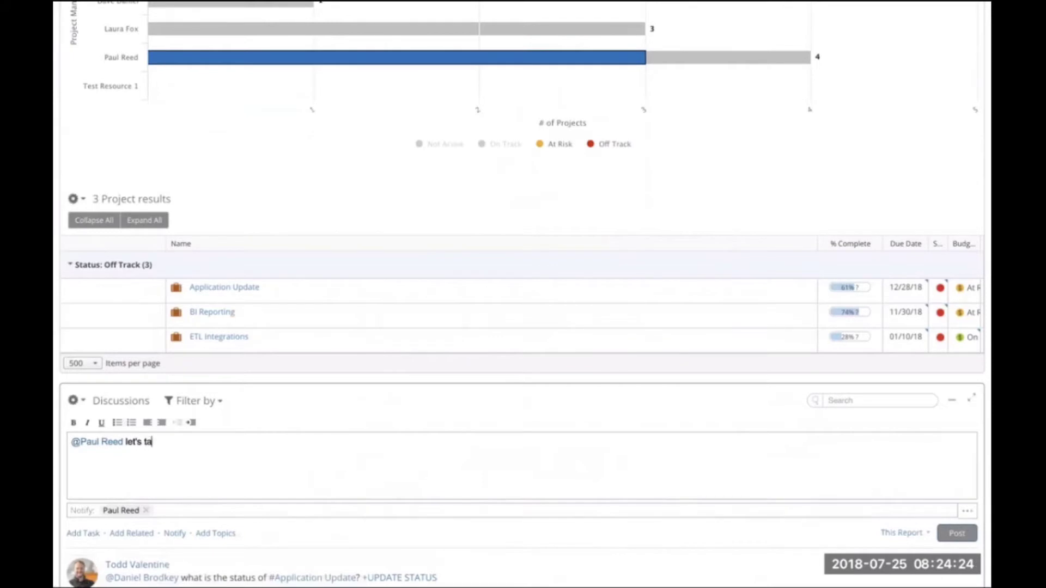
type("lk about your #Applicati")
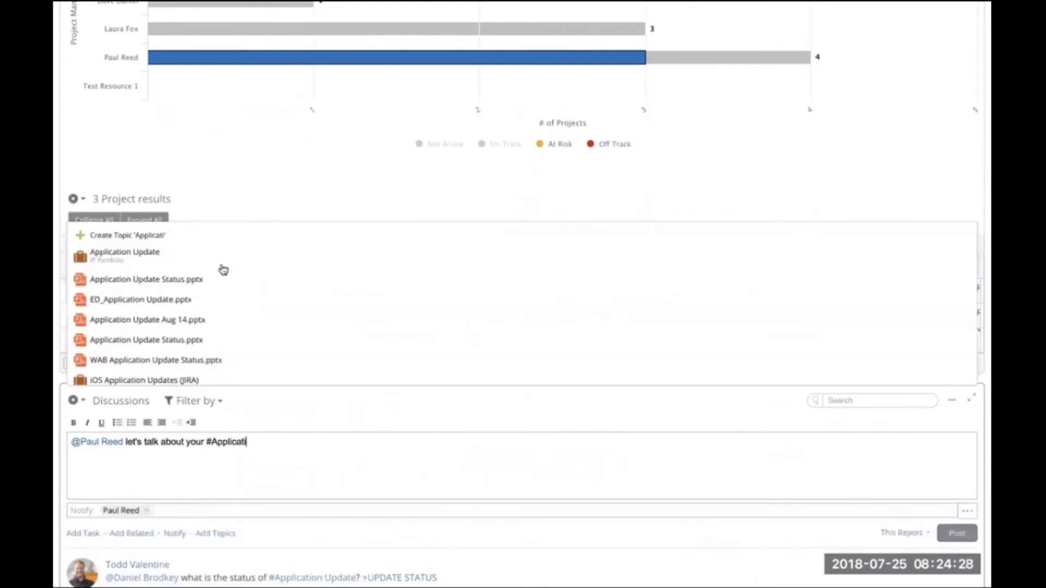
left_click(215, 256)
type("project. wh")
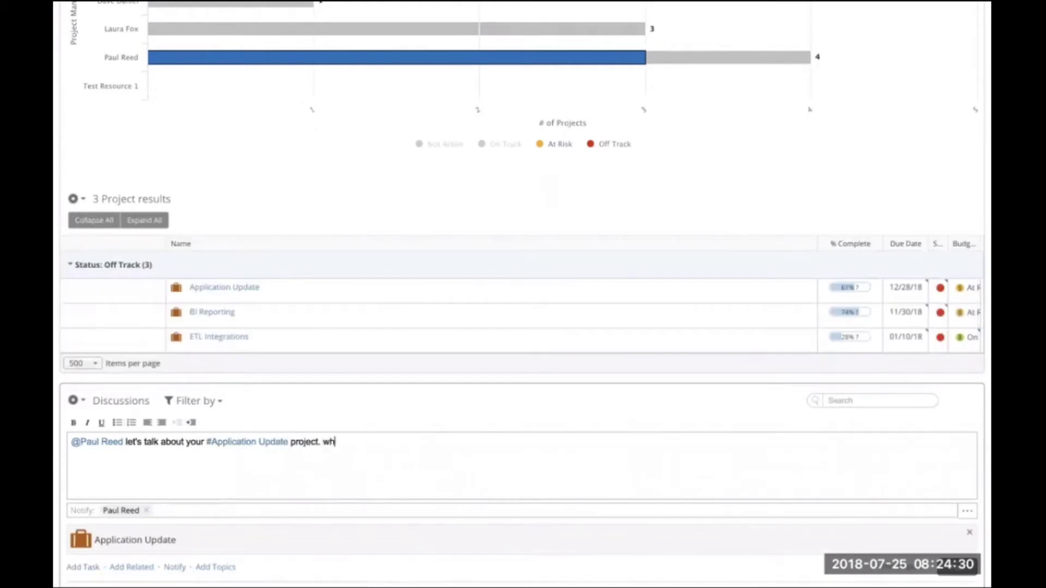
type("y are we still off track?")
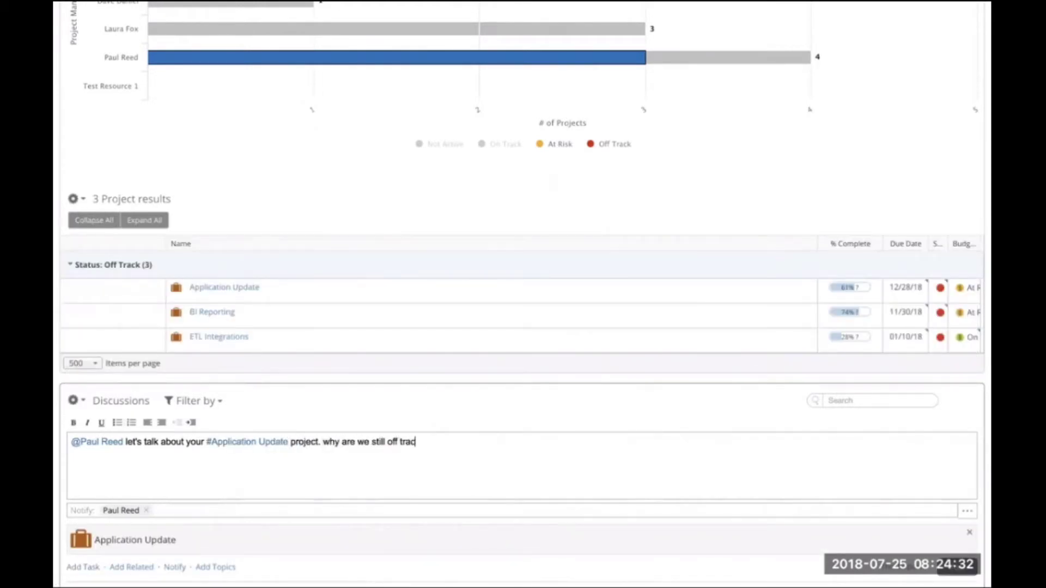
left_click(954, 577)
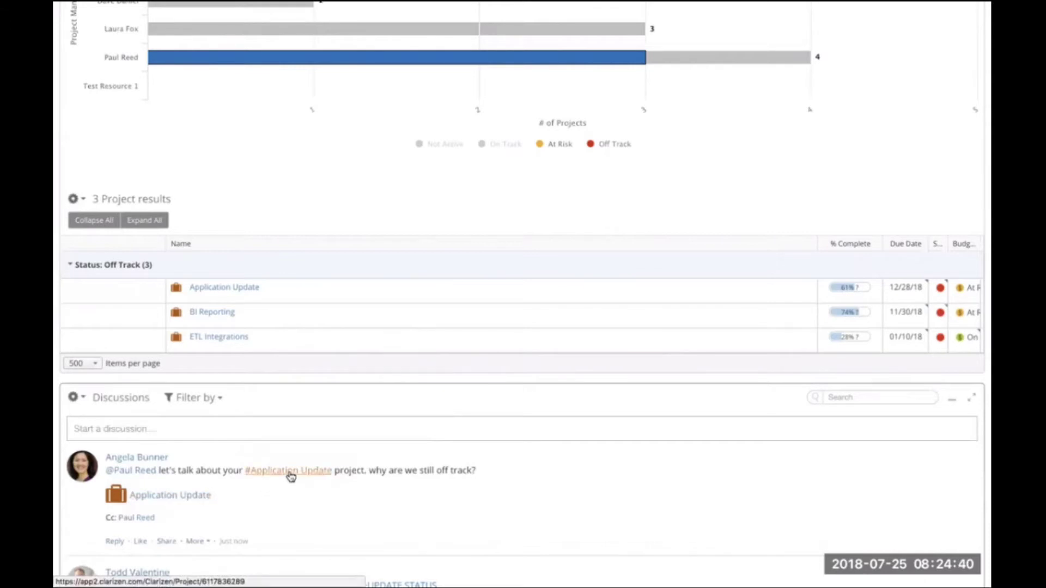
- Open the Application Update project from the results in a separate browser tab and show it full screen
mouse_move(292, 476)
right_click(241, 288)
left_click(260, 291)
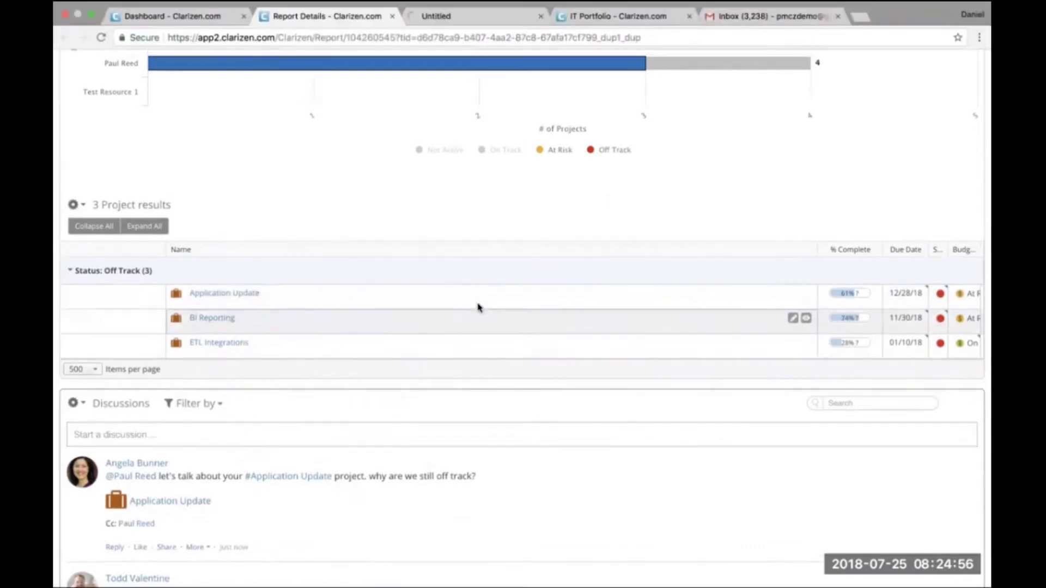
scroll(478, 306, "up", 10)
left_click(447, 30)
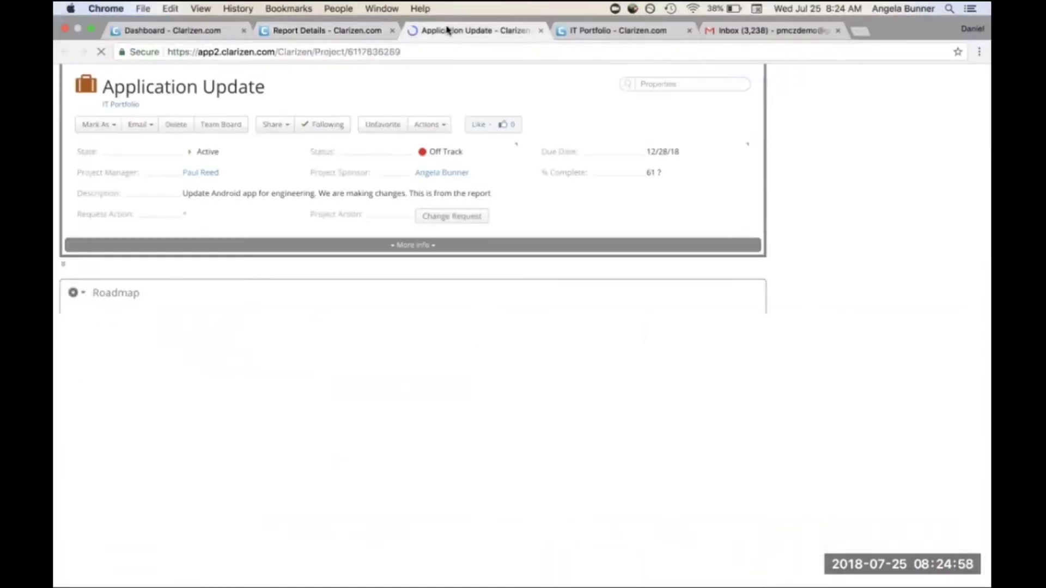
key("ctrl+super+f")
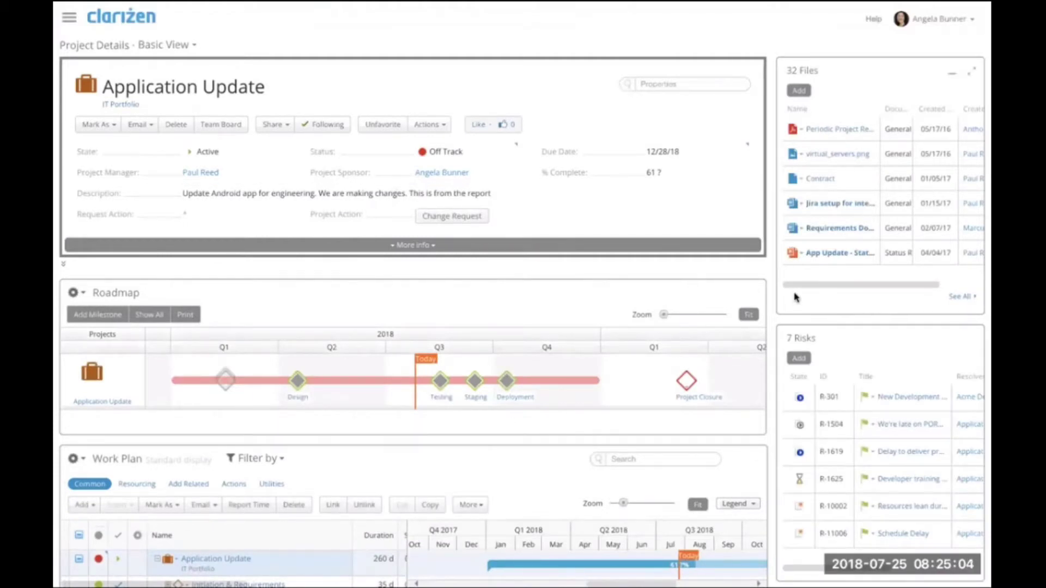
- Examine the Application Update project's roadmap, work plan, risks, requests, issues and discussions
scroll(796, 300, "down", 2)
scroll(795, 297, "down", 2)
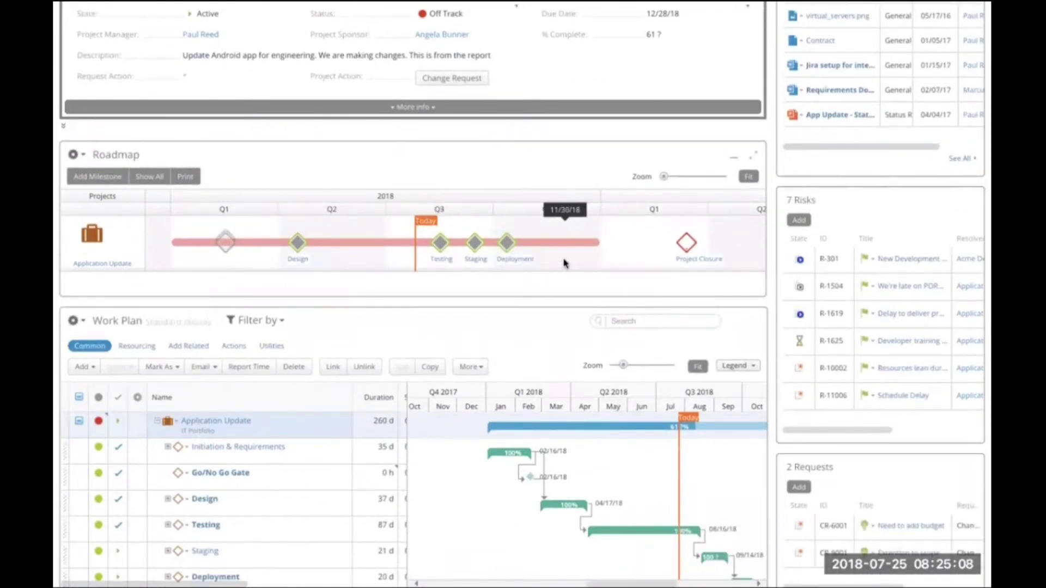
scroll(565, 263, "down", 2)
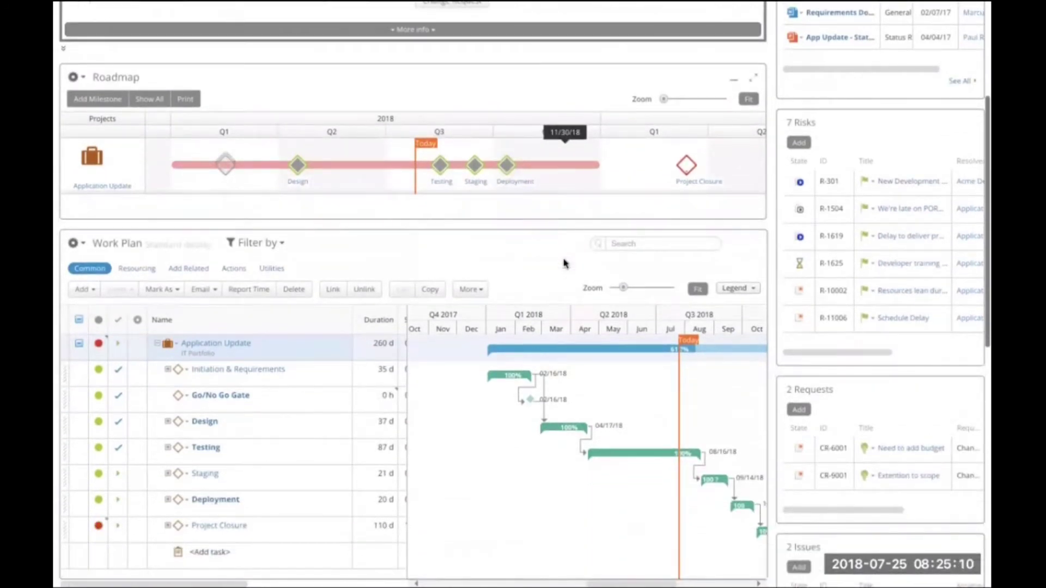
scroll(565, 263, "down", 1)
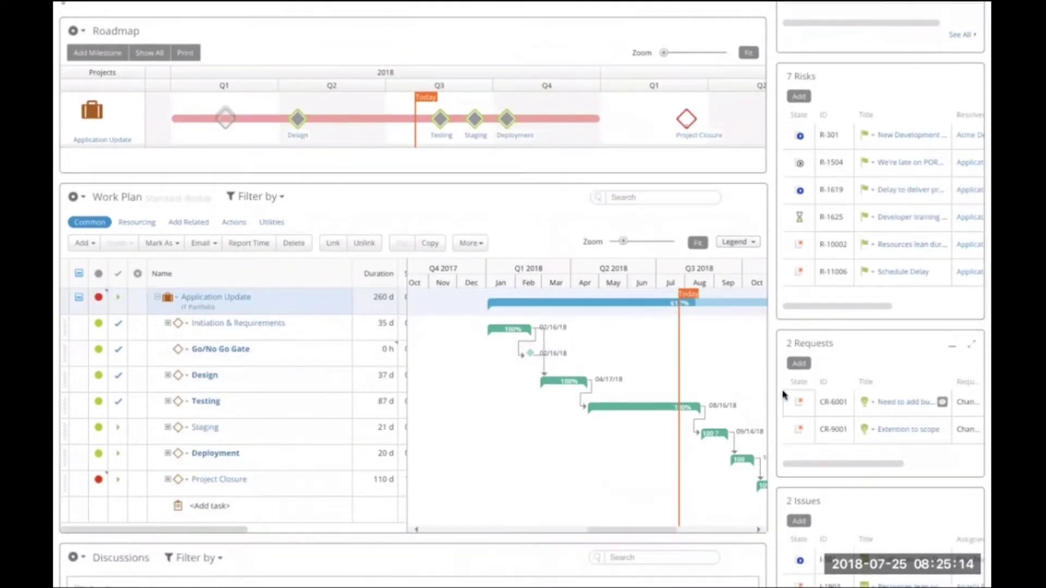
scroll(783, 394, "down", 1)
scroll(283, 467, "down", 4)
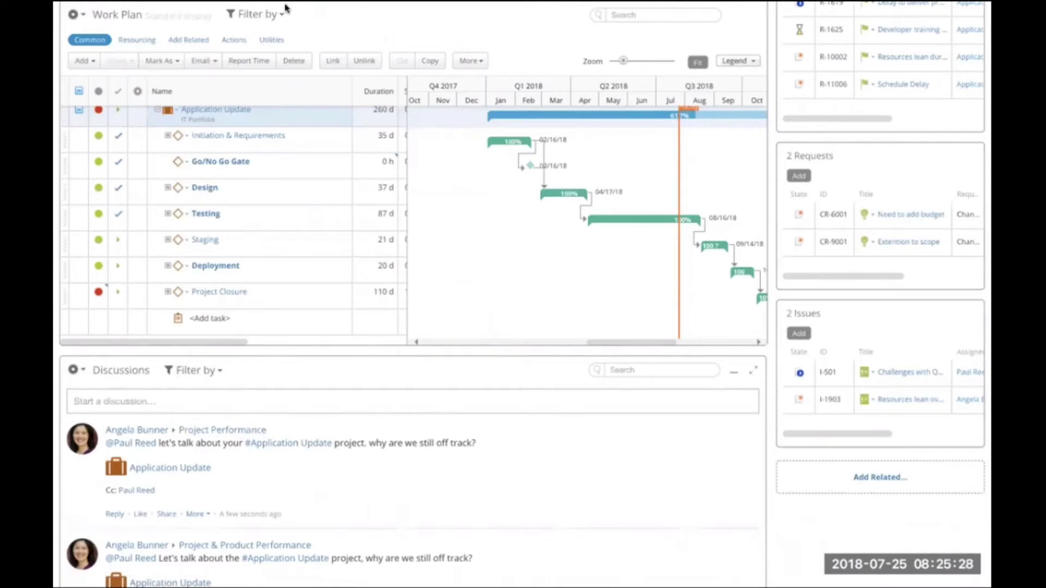
- Return to the dashboard browser tab and open the Product Exec Dashboard from the recent dashboards
scroll(267, 10, "up", 8)
mouse_move(193, 30)
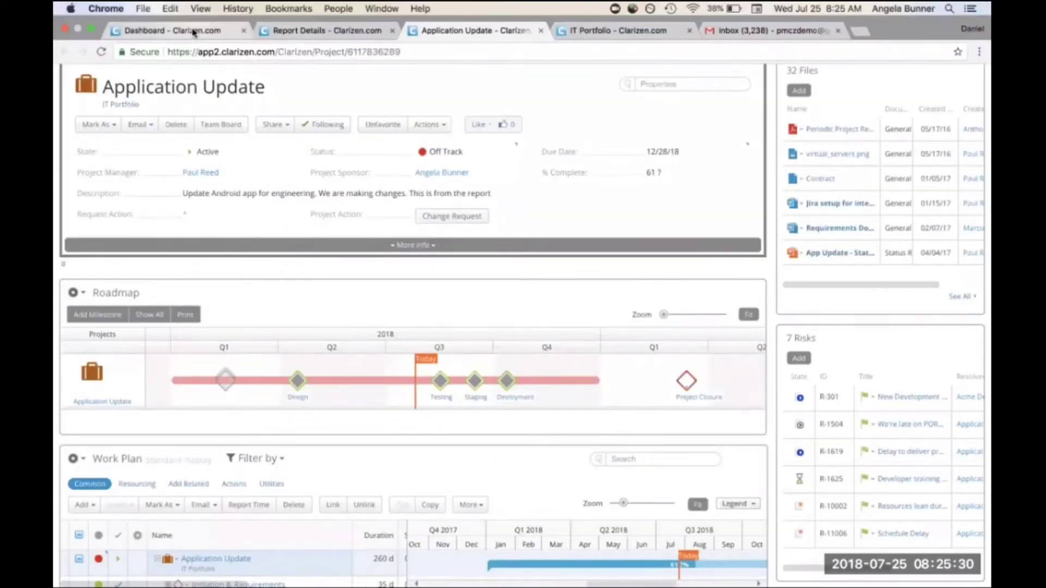
key("super+1")
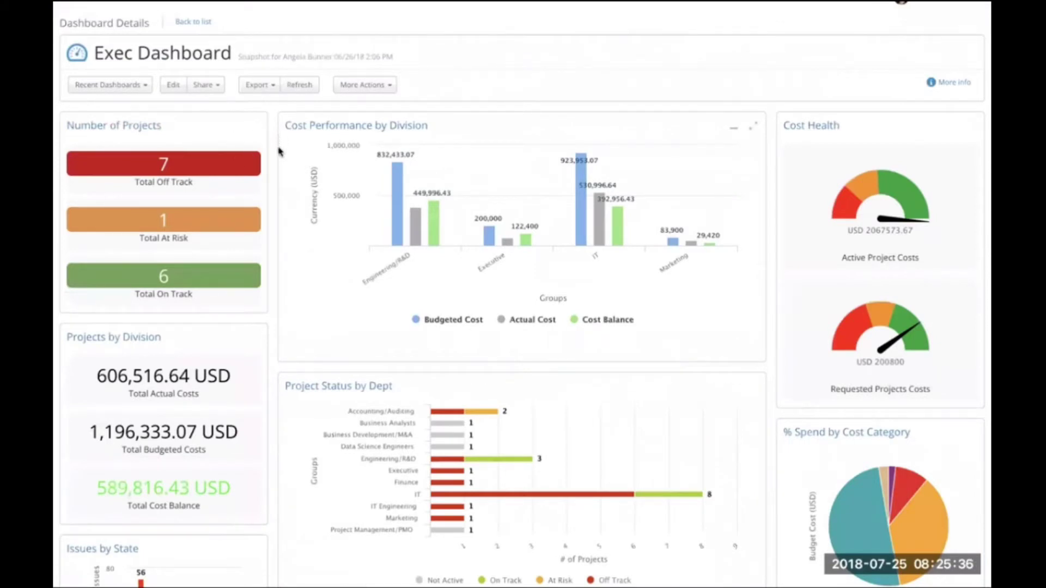
left_click(146, 86)
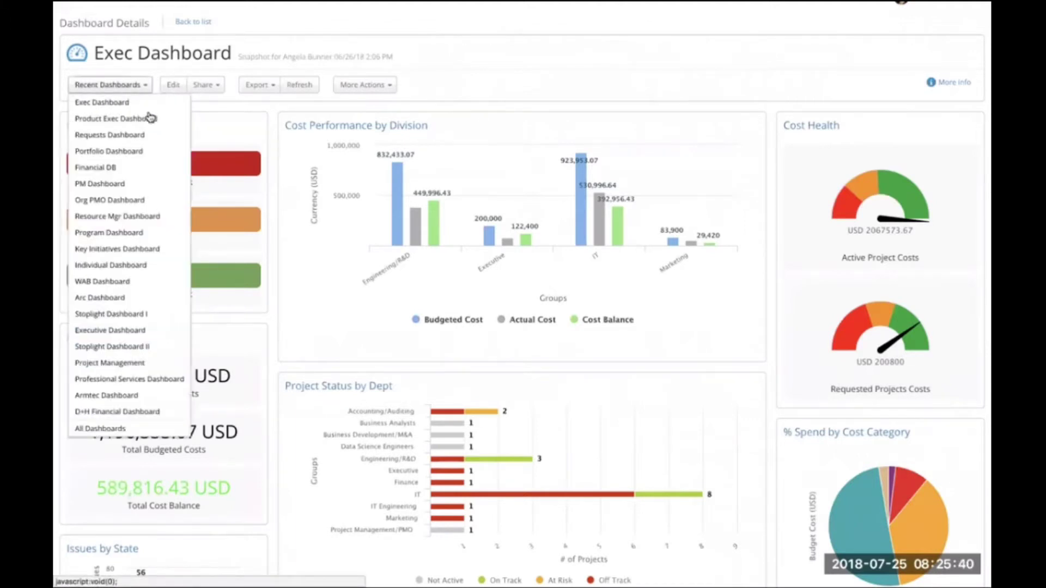
left_click(137, 101)
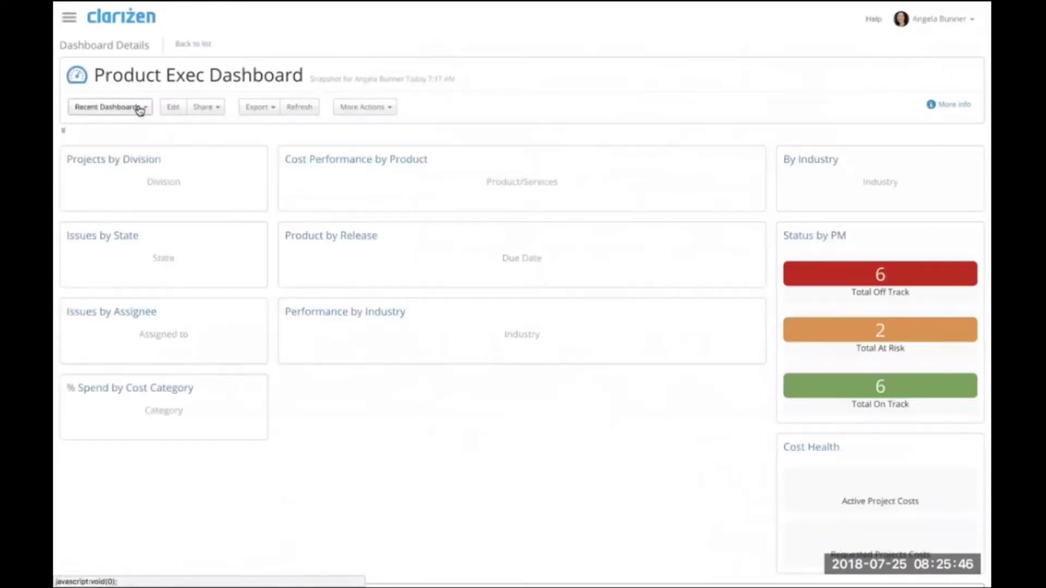
- Look through the available recent dashboards and examine the Product Exec Dashboard's cost performance, product release and project status charts
left_click(138, 108)
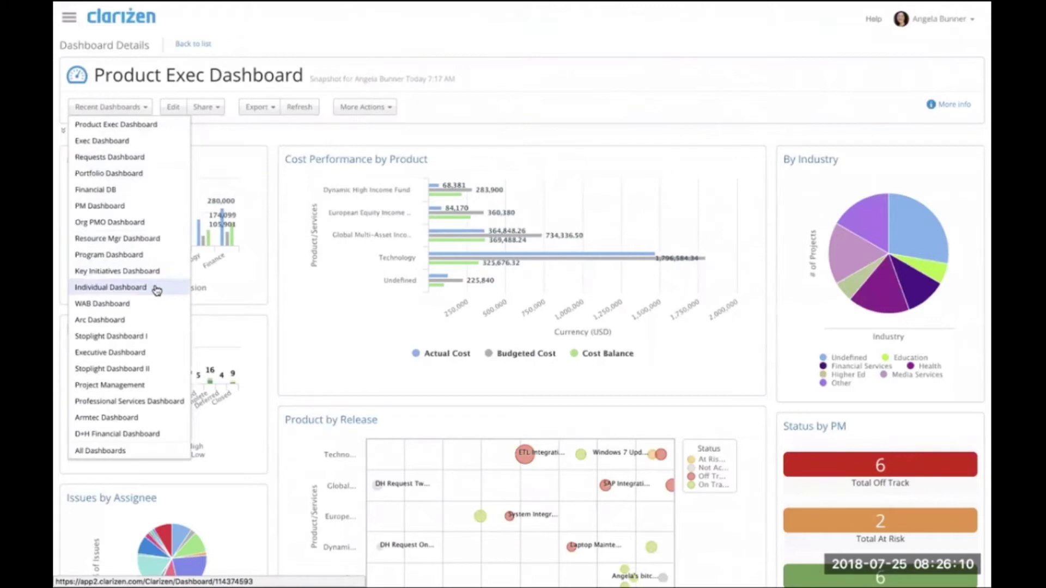
left_click(275, 295)
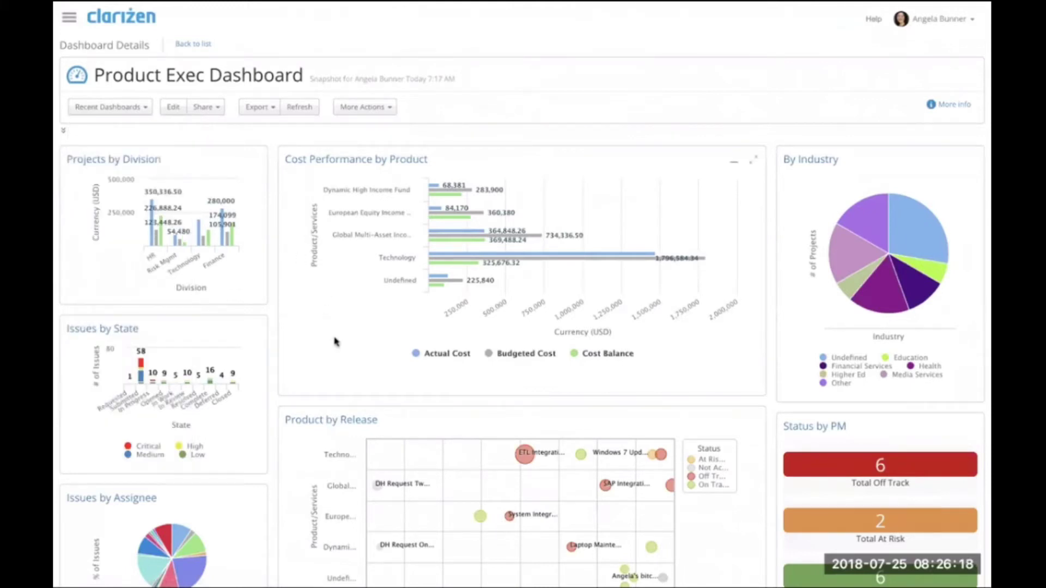
scroll(335, 341, "down", 3)
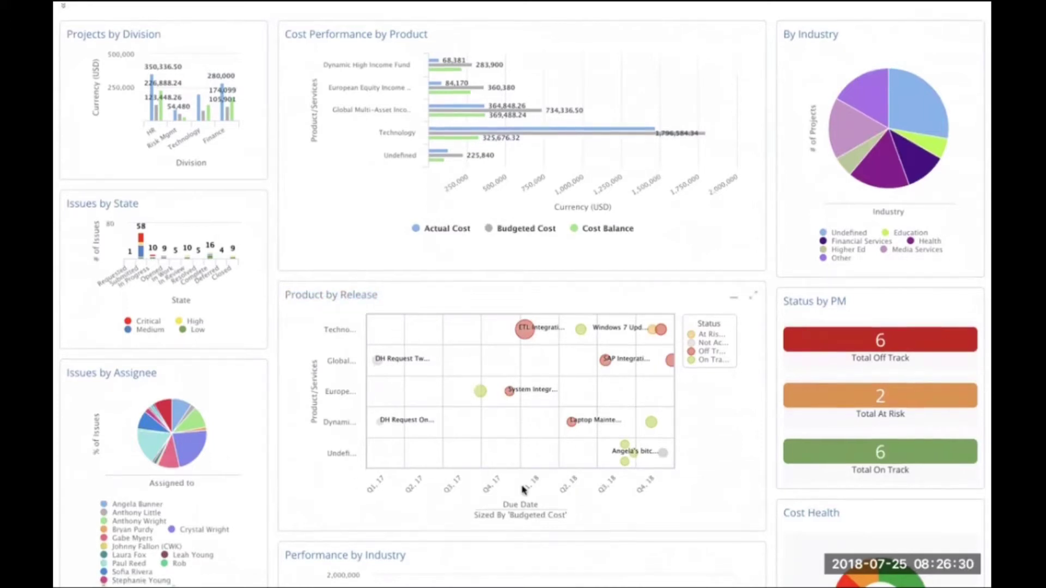
scroll(522, 489, "down", 2)
scroll(522, 489, "up", 2)
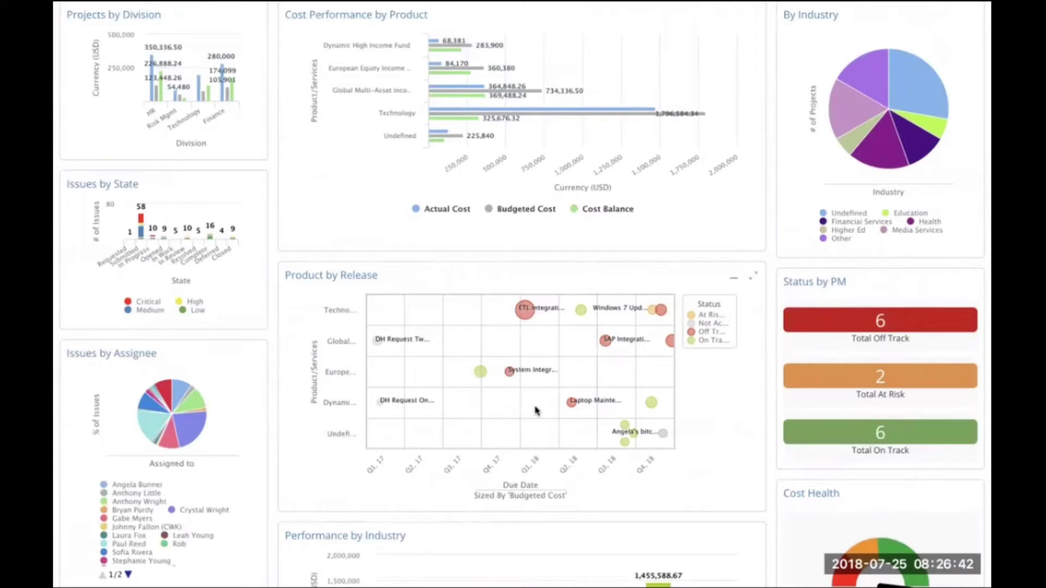
scroll(537, 412, "up", 2)
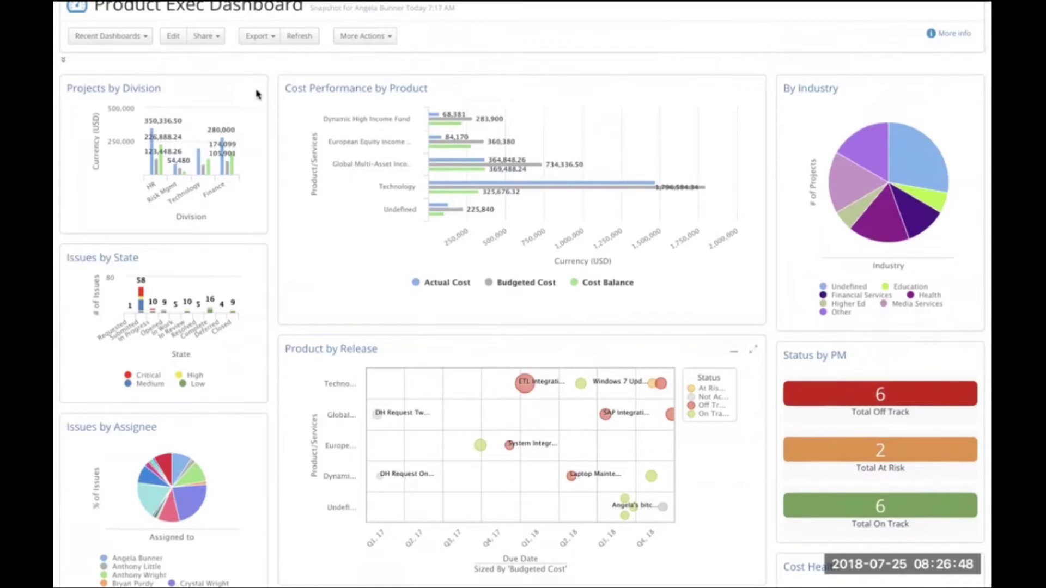
scroll(171, 16, "up", 2)
mouse_move(309, 2)
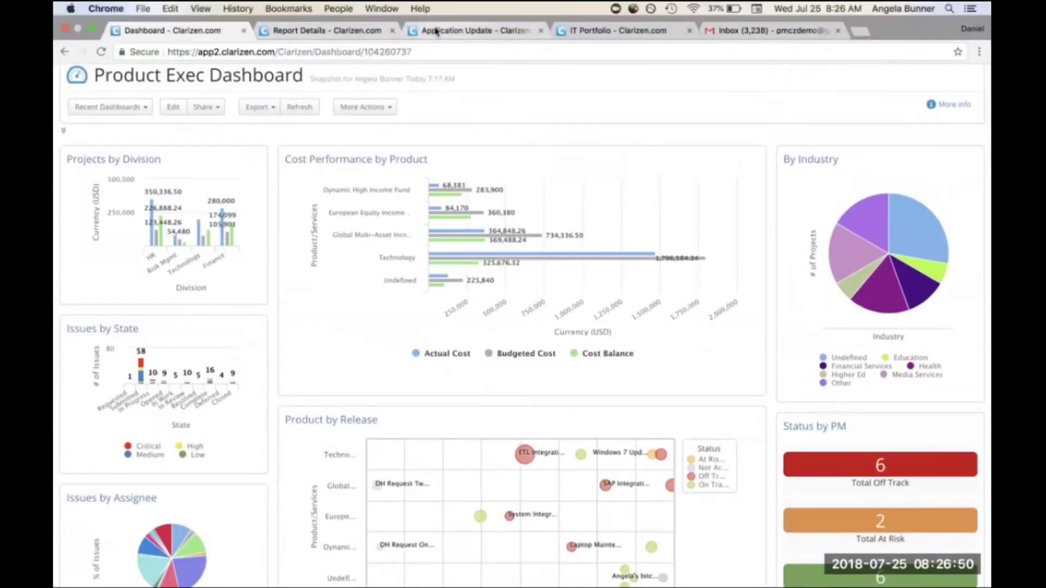
- Return to the Application Update project, open its parent IT Portfolio in a separate browser tab and show it
key("super+3")
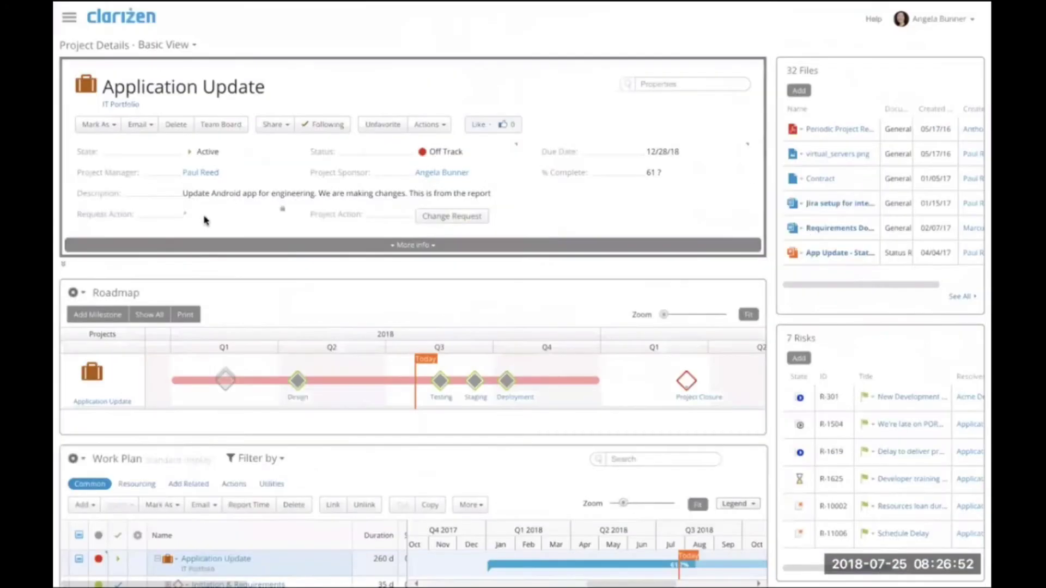
right_click(145, 106)
key("Escape")
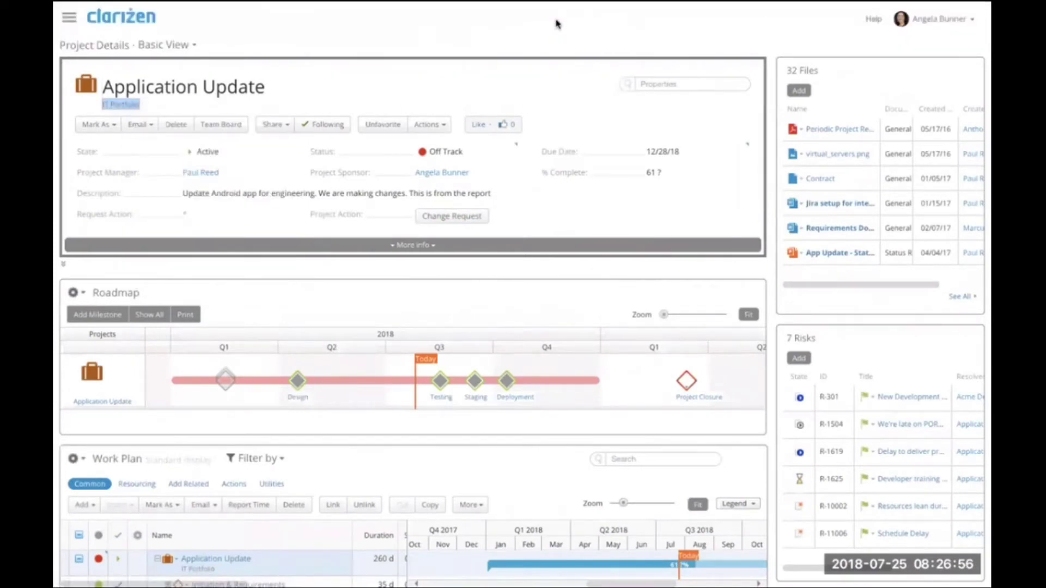
mouse_move(556, 4)
left_click(558, 31)
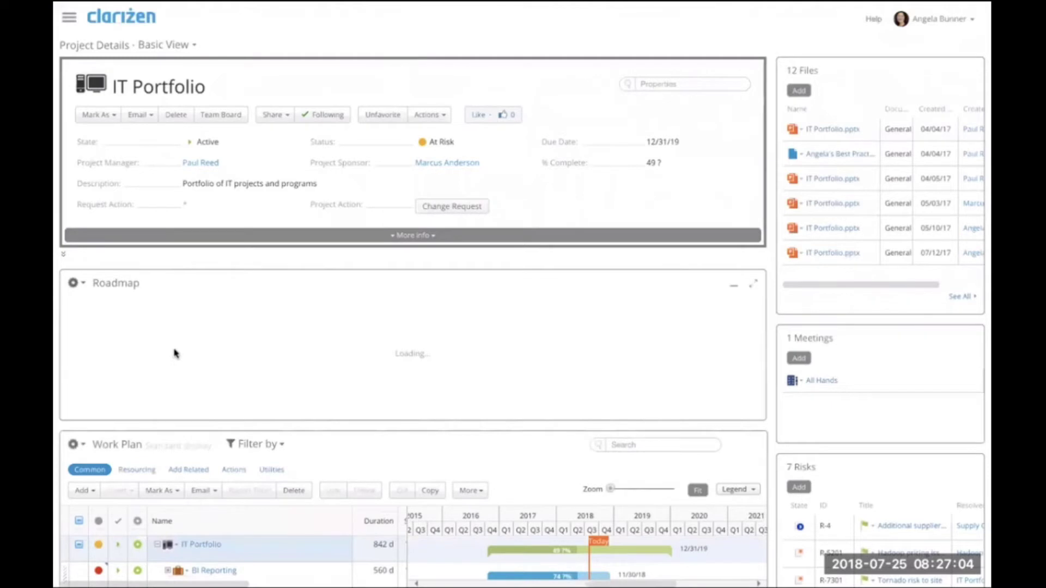
- Examine the IT Portfolio's summary, work plan, risks and requests
scroll(174, 353, "down", 1)
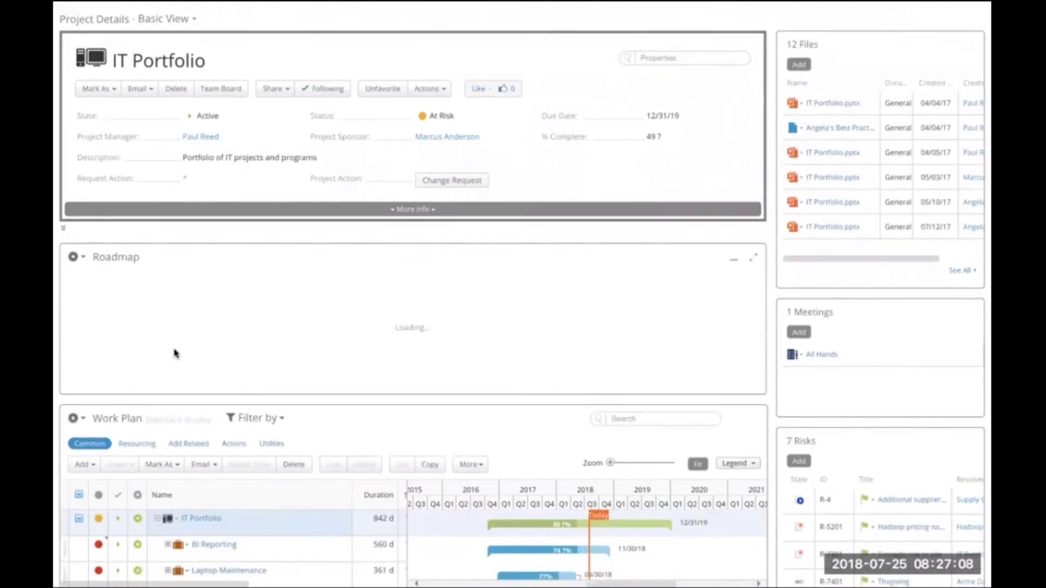
scroll(175, 353, "up", 1)
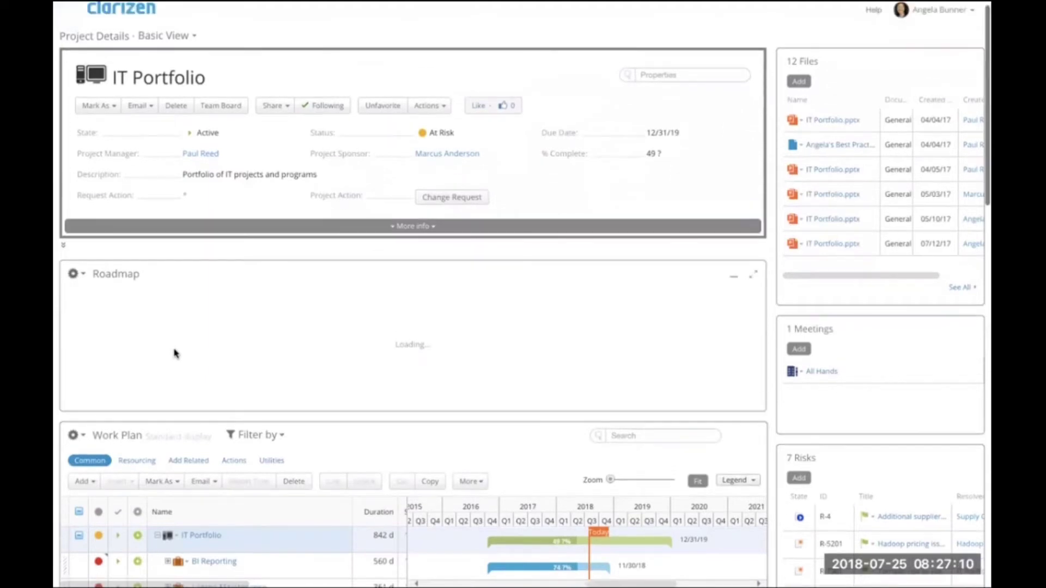
scroll(175, 354, "up", 1)
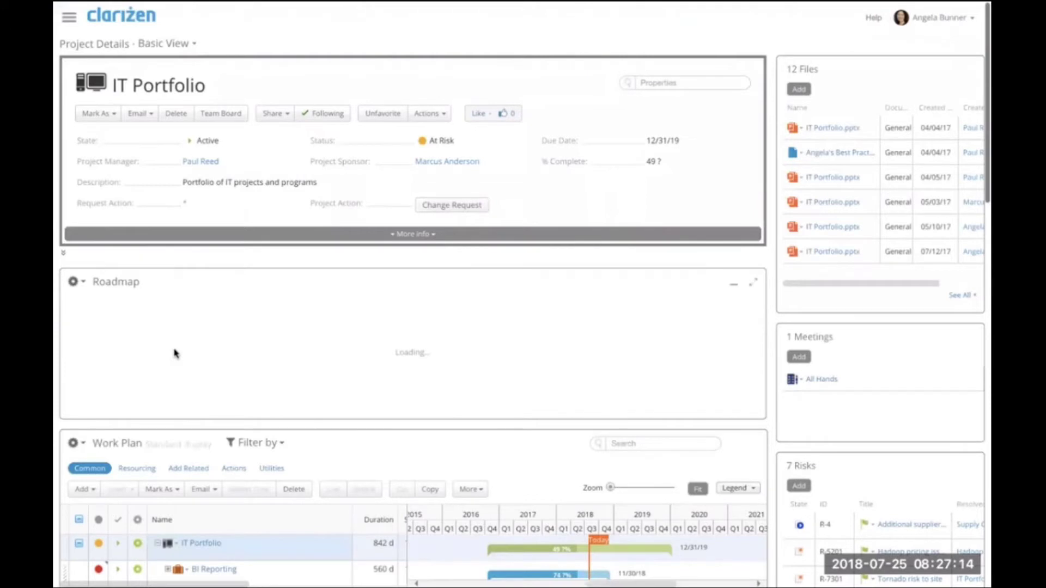
scroll(448, 348, "down", 1)
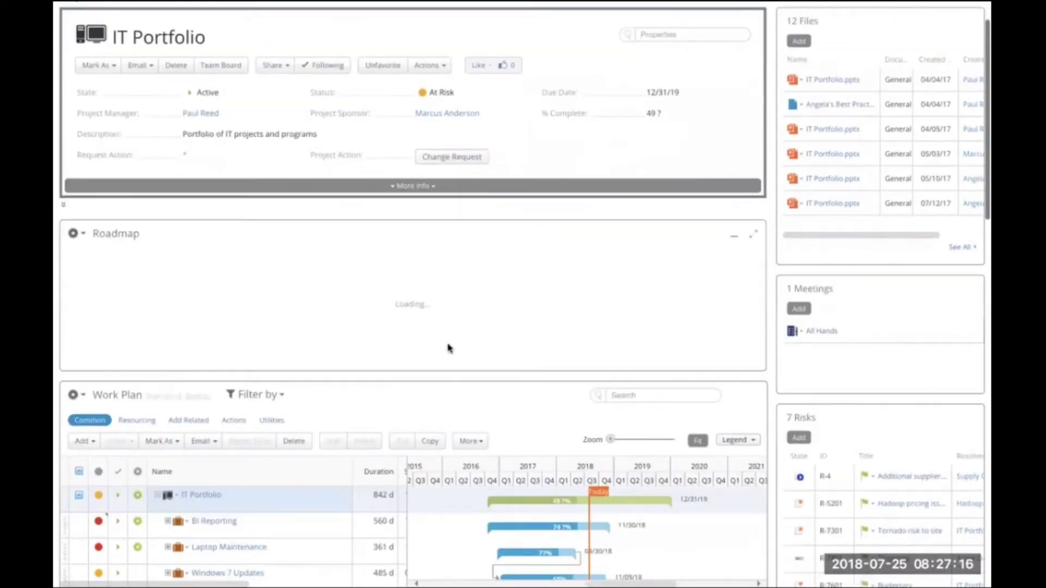
scroll(447, 348, "down", 2)
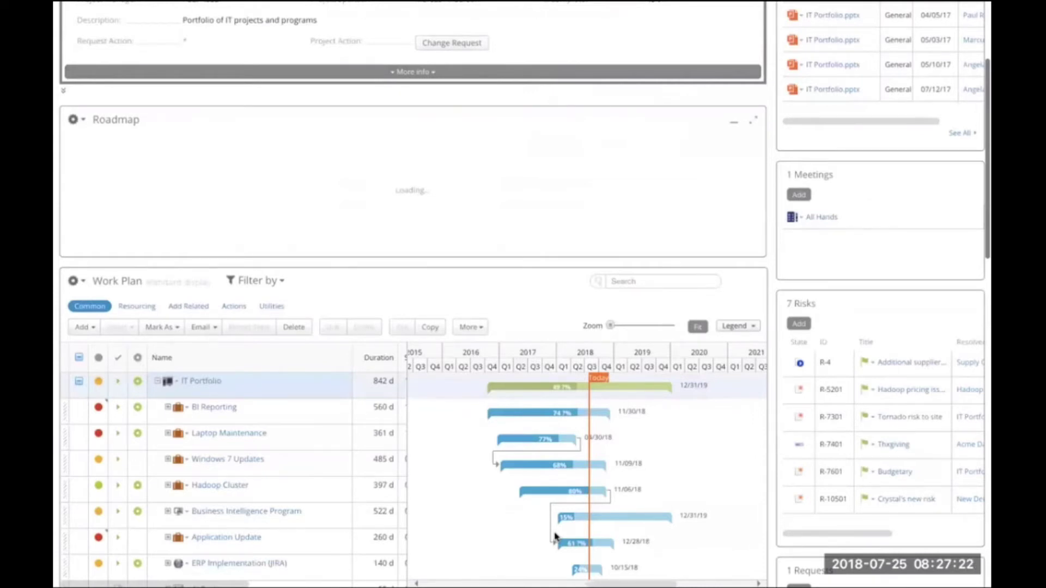
scroll(555, 537, "down", 1)
scroll(821, 493, "down", 2)
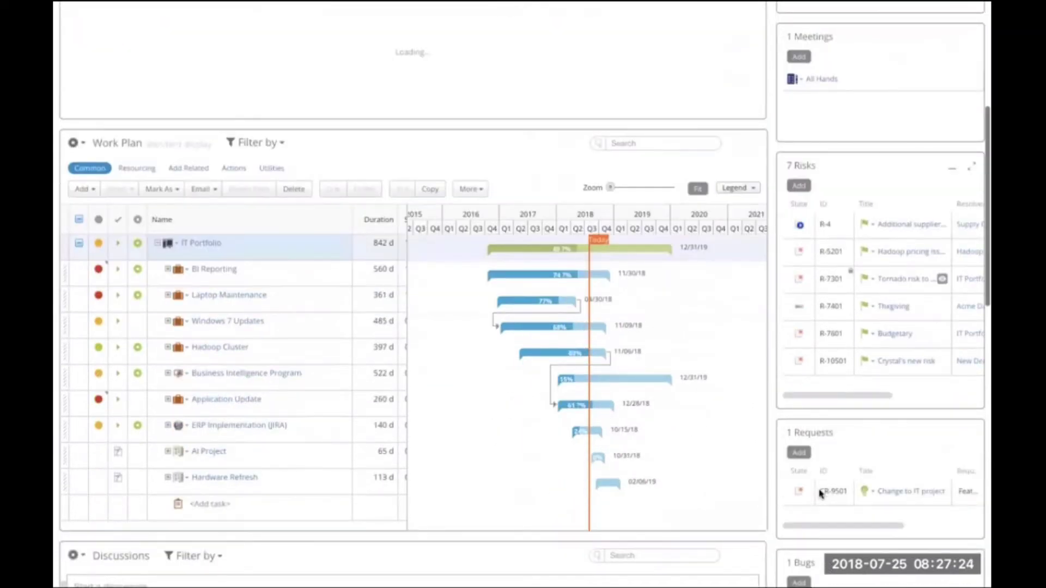
scroll(685, 16, "down", 1)
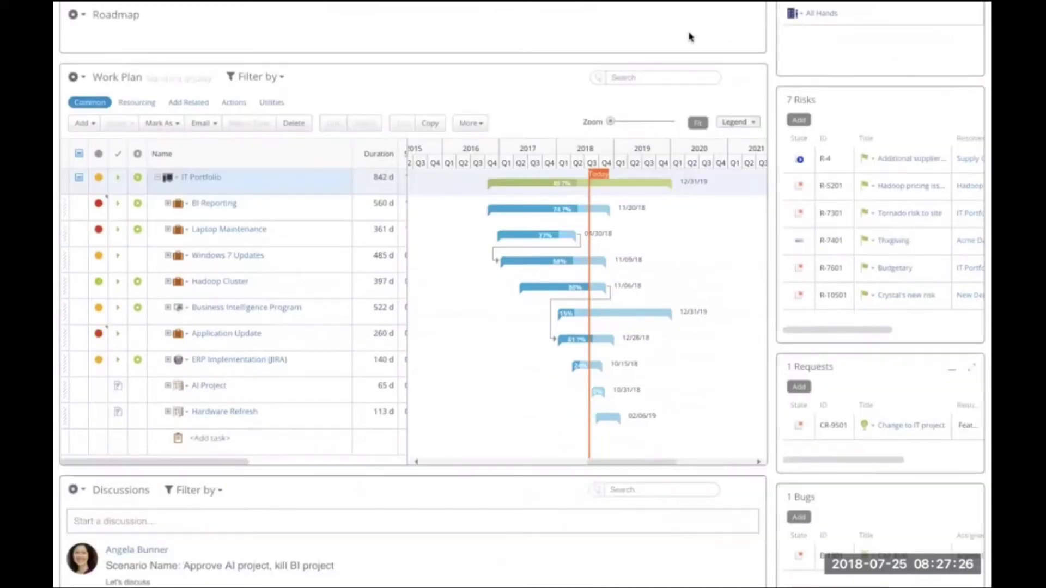
- Switch to the other open IT Portfolio tab and examine its multi-project roadmap and the Portfolio Optimizer
scroll(348, 248, "up", 5)
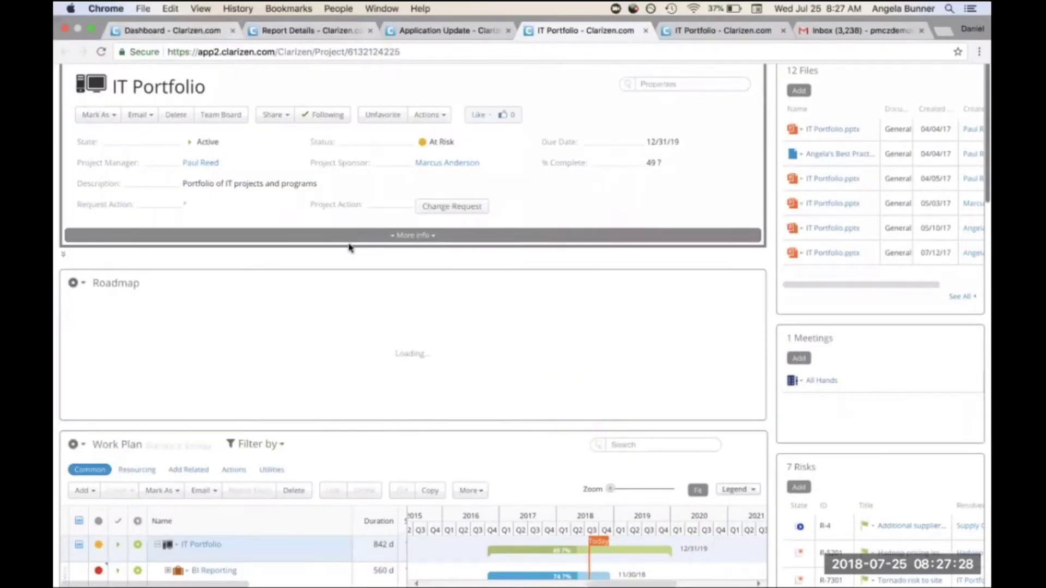
scroll(298, 407, "down", 7)
scroll(565, 514, "up", 3)
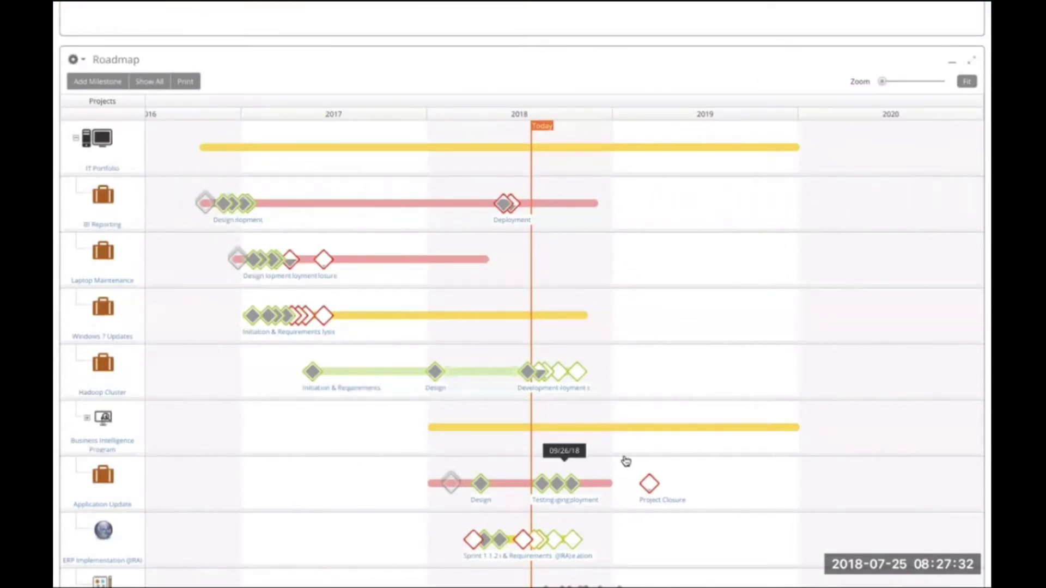
scroll(630, 505, "down", 5)
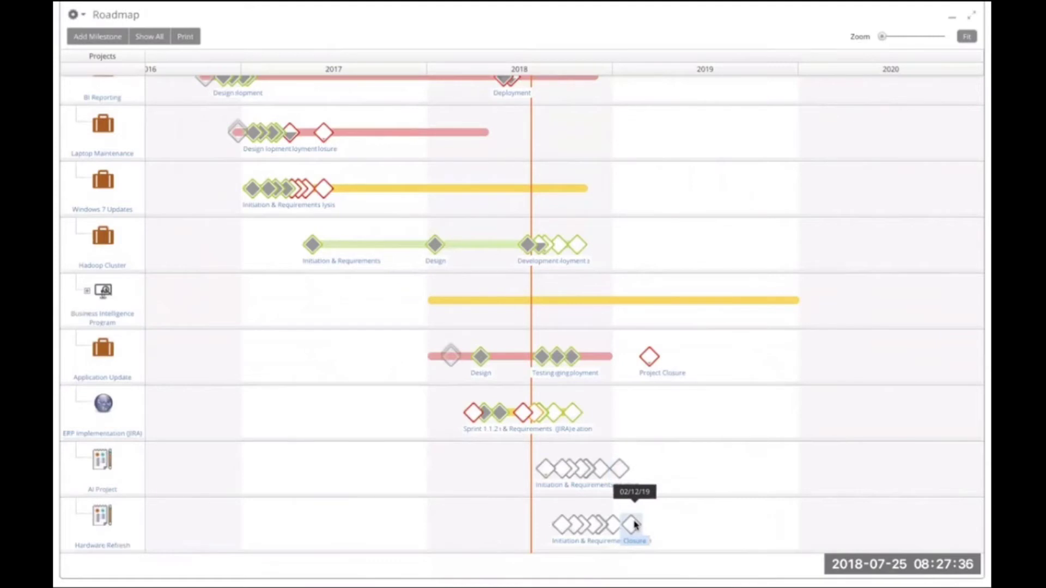
scroll(633, 524, "up", 10)
scroll(440, 337, "up", 10)
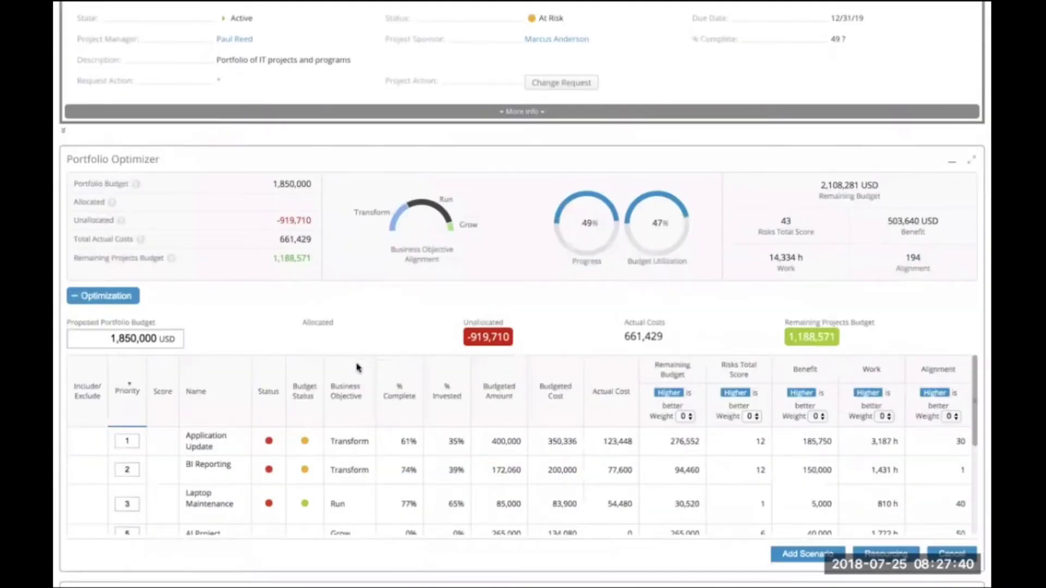
scroll(356, 367, "down", 2)
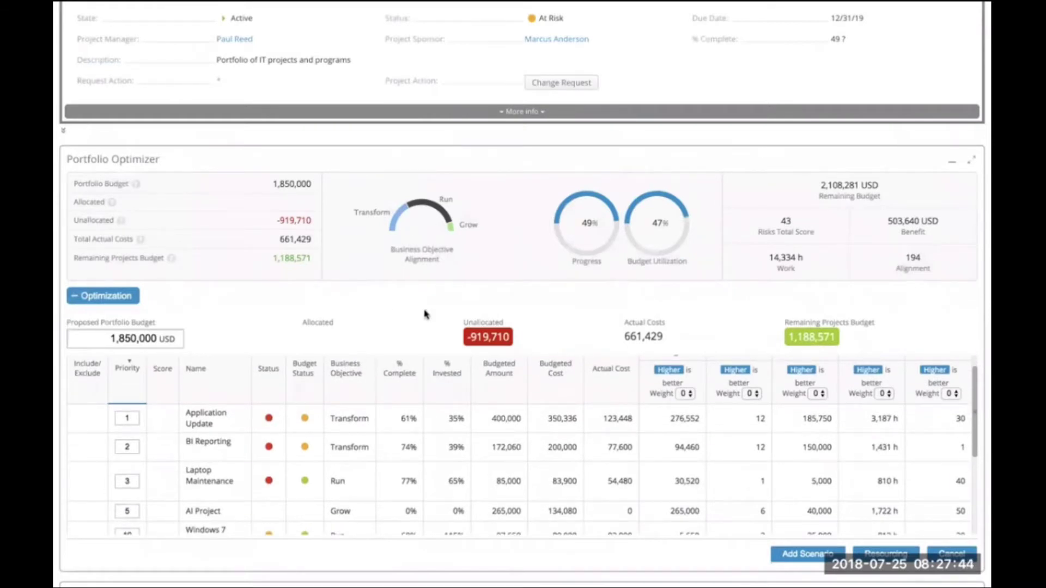
scroll(619, 421, "up", 2)
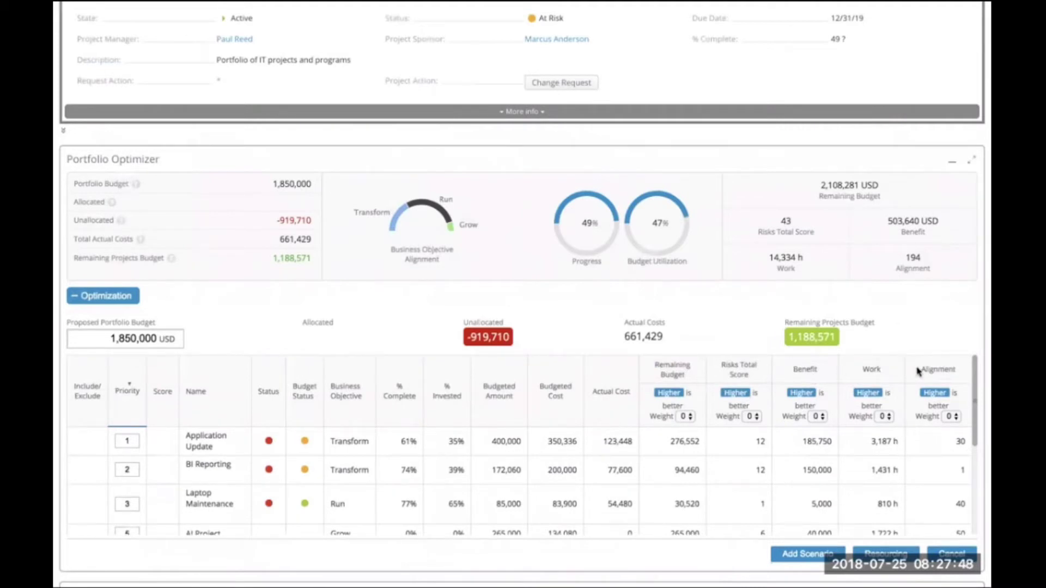
- Set the Risks Total Score weight to 5 in the Portfolio Optimizer and rate lower scores as better
left_click(749, 417)
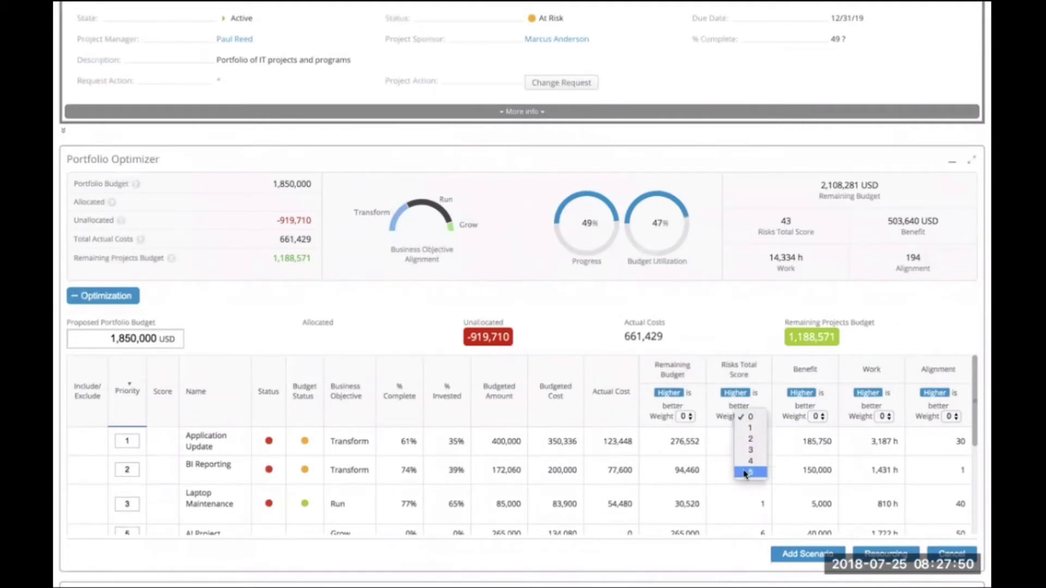
left_click(745, 470)
left_click(736, 394)
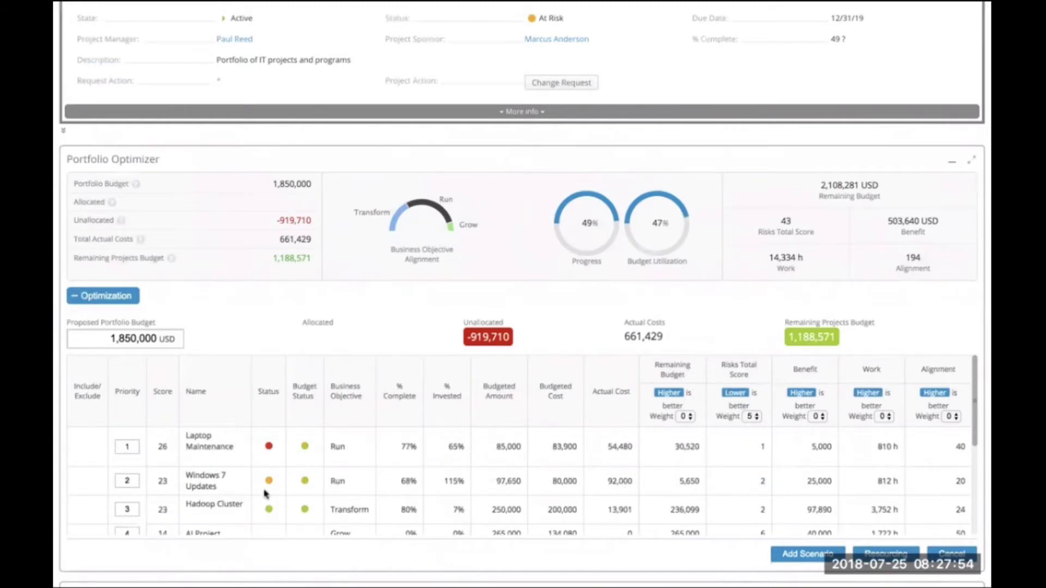
- Try to exclude the Application Update project from the portfolio optimization
scroll(266, 493, "down", 3)
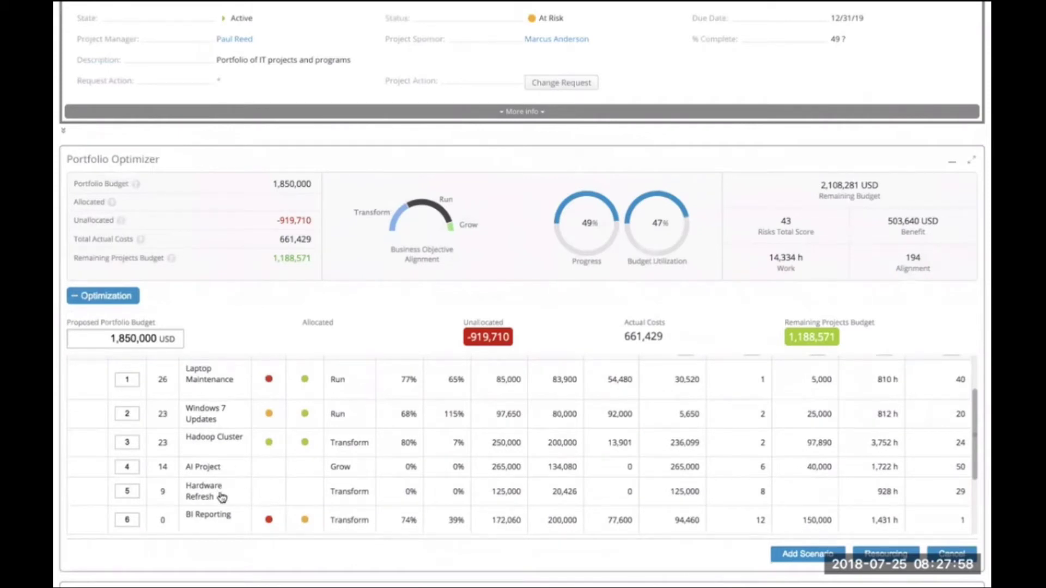
scroll(219, 479, "down", 3)
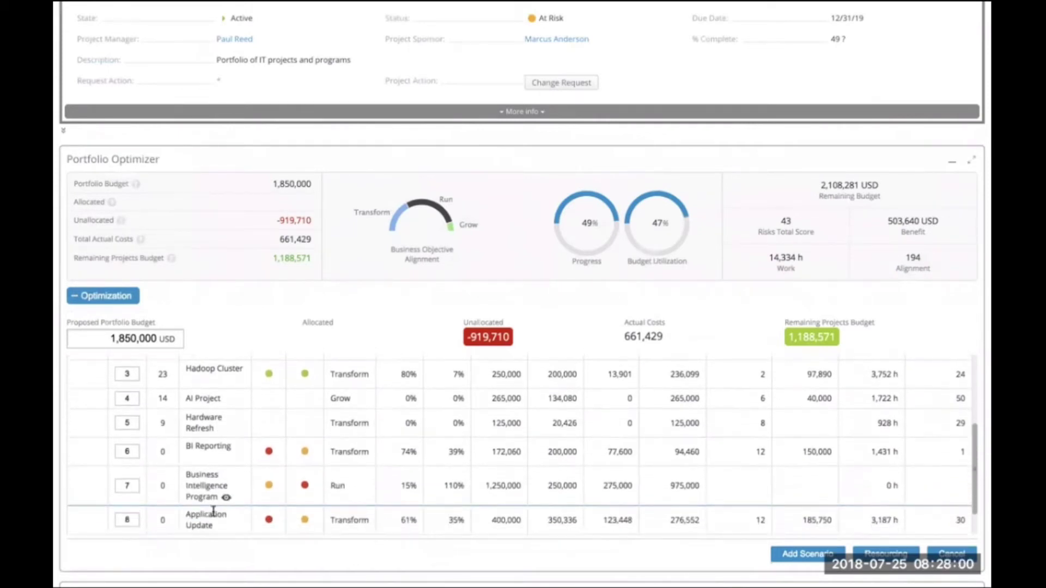
scroll(218, 520, "down", 1)
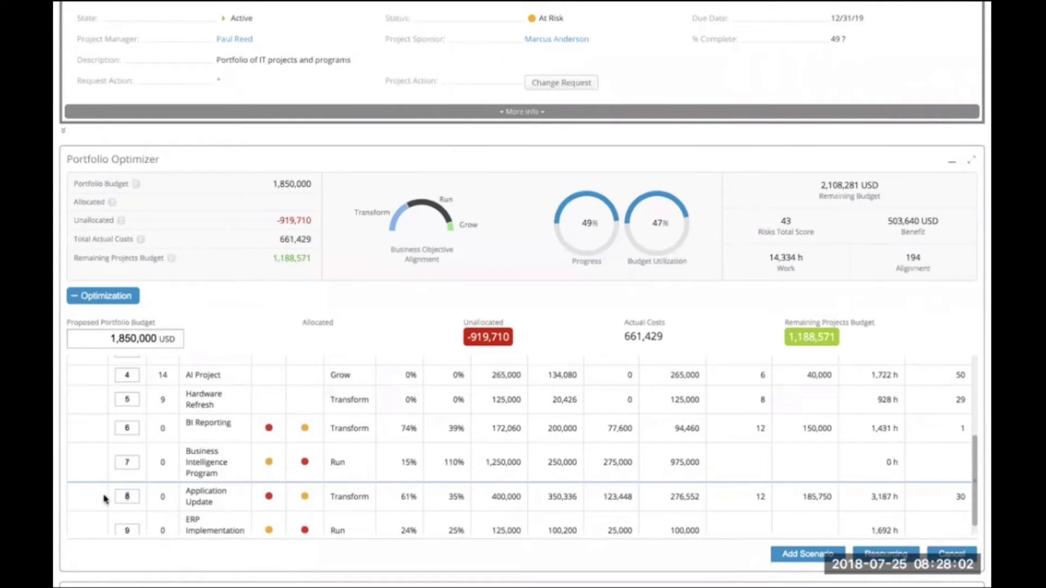
left_click(84, 494)
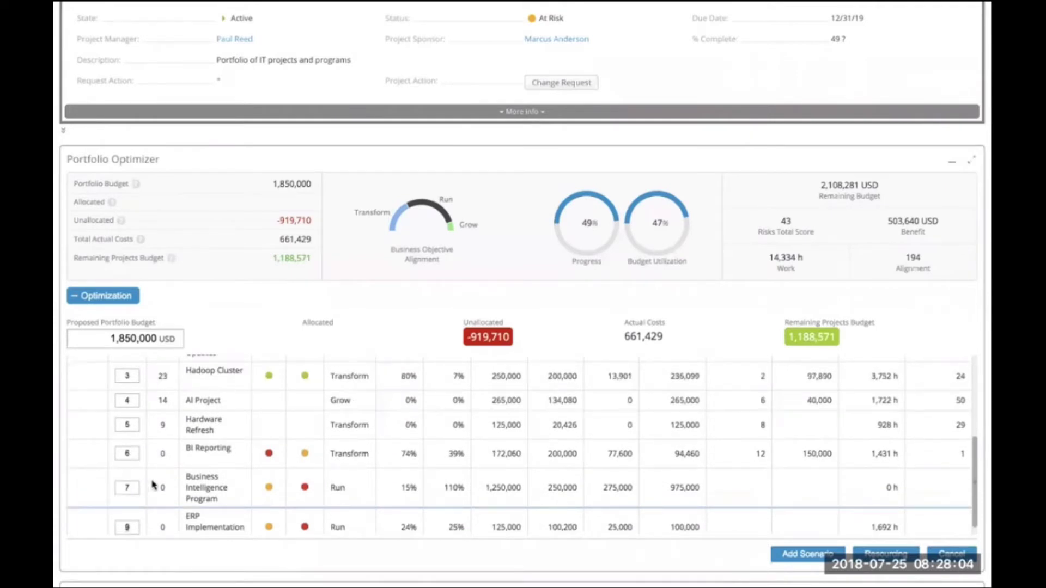
- Exclude the AI Project from the portfolio optimization and review the ranked project list
scroll(153, 484, "up", 1)
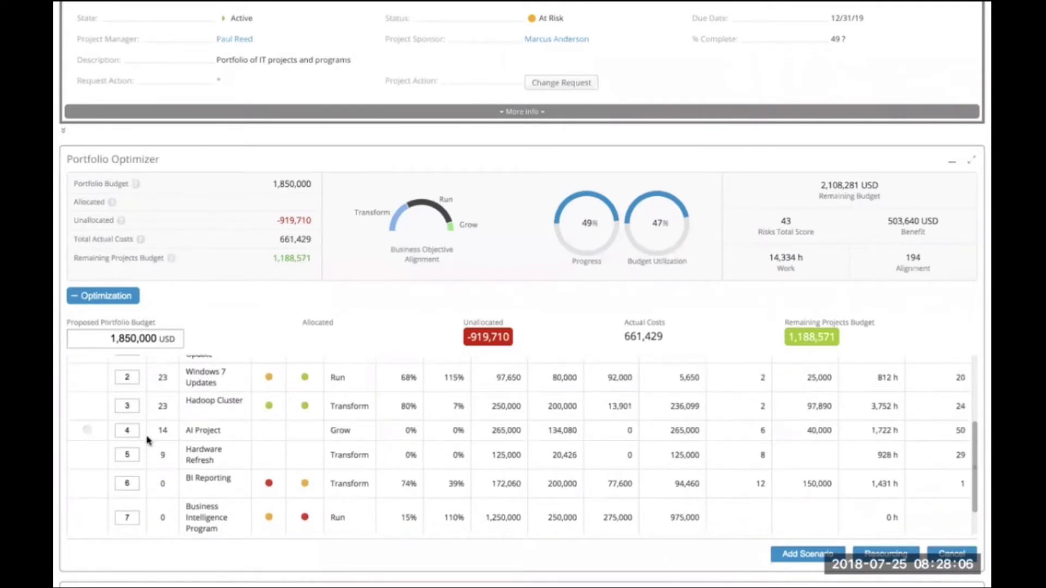
left_click(89, 434)
scroll(243, 469, "up", 2)
scroll(243, 470, "up", 1)
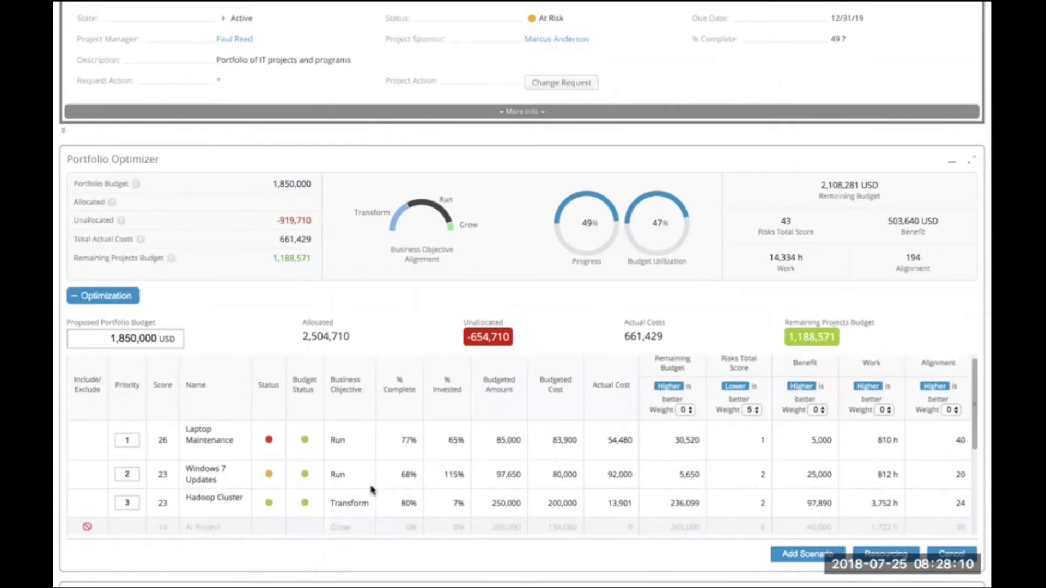
scroll(483, 453, "down", 1)
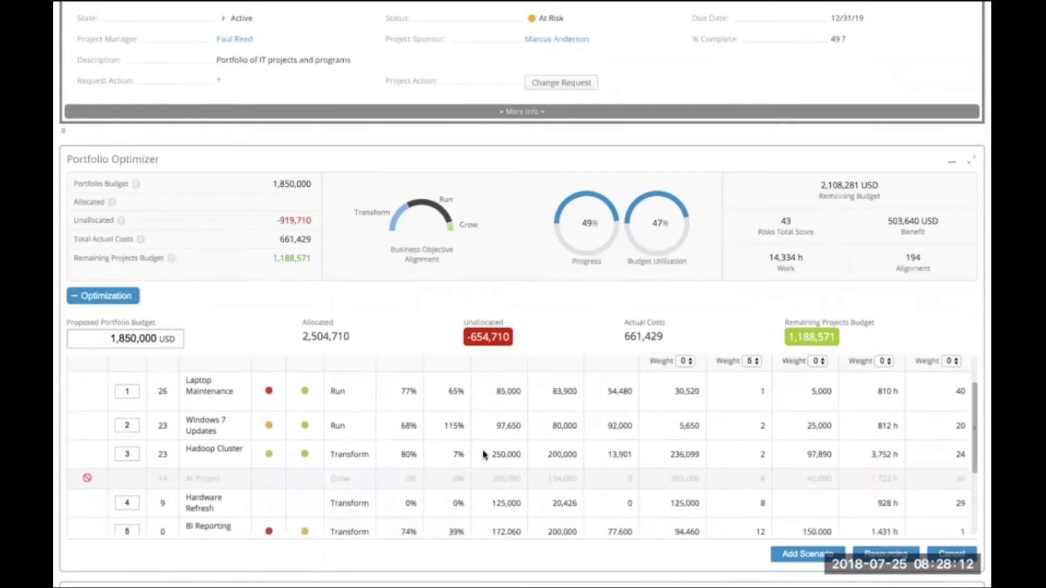
- Post the optimization as a scenario named "V3 scenario - kill the AI project" with the comment "let's discuss"
scroll(483, 454, "down", 1)
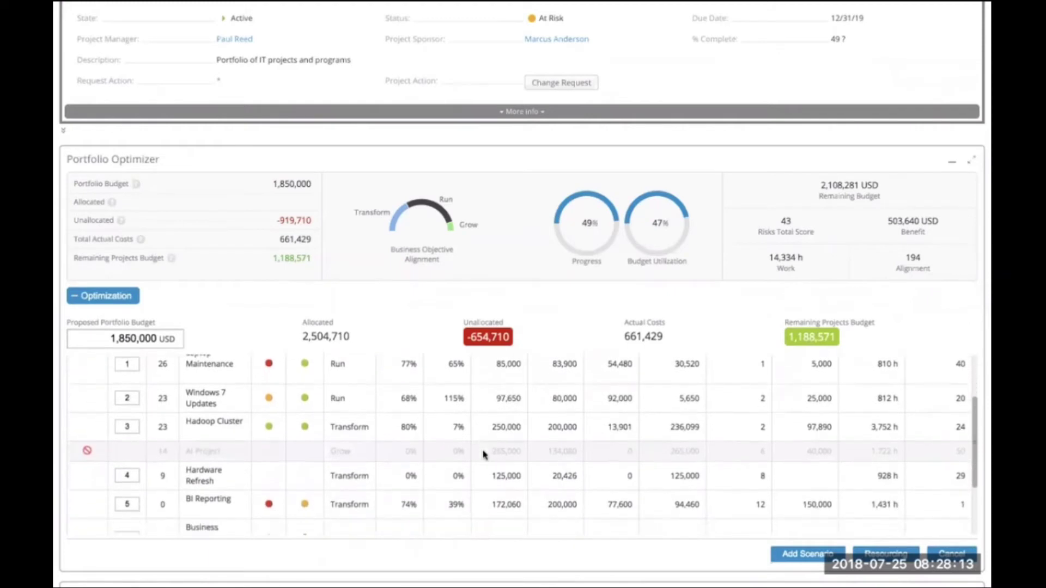
left_click(801, 555)
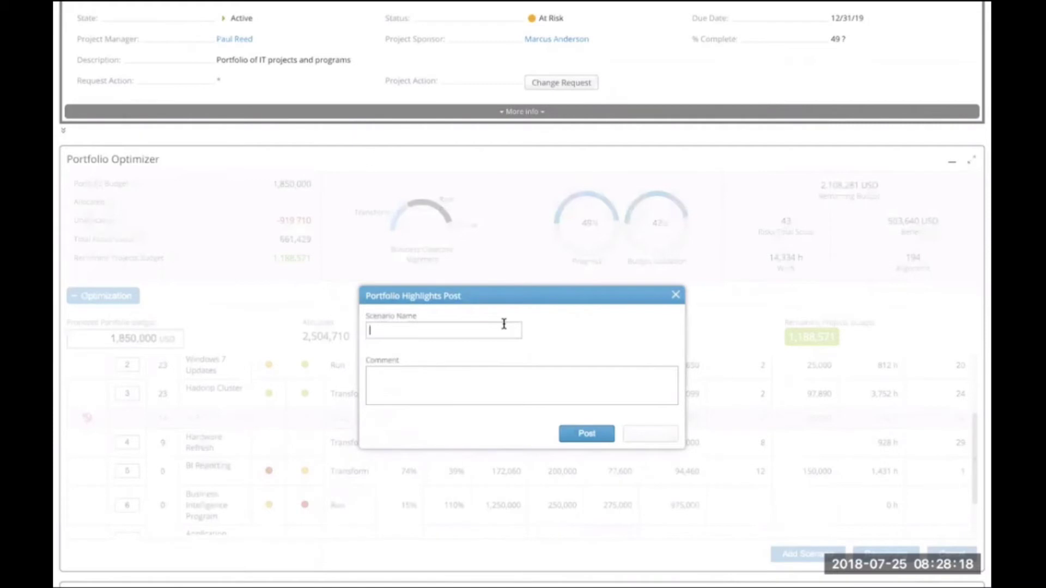
type("V3 scenario - kill the AI project")
key("Tab")
type("let's discuss.")
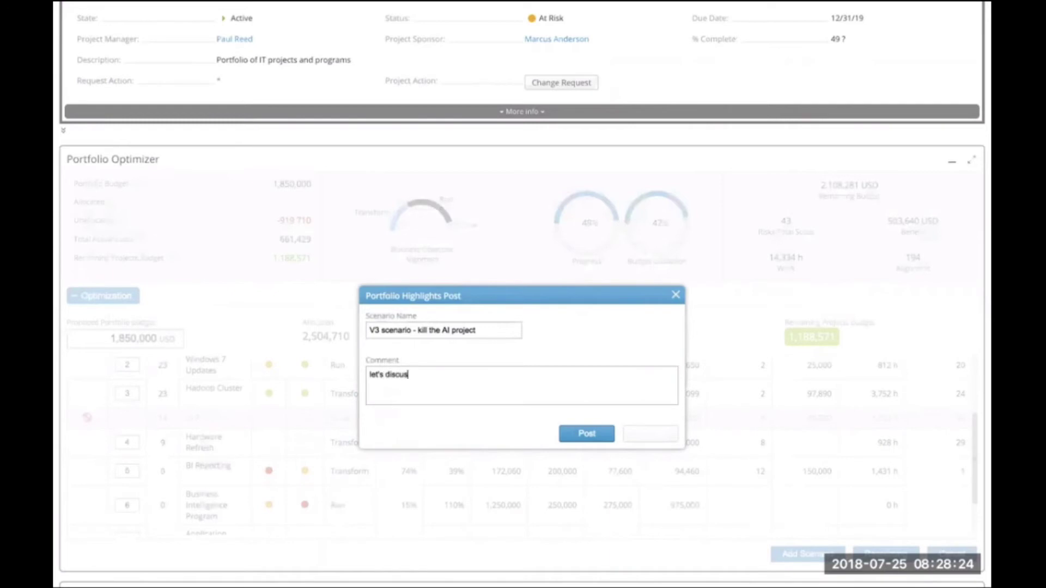
left_click(587, 434)
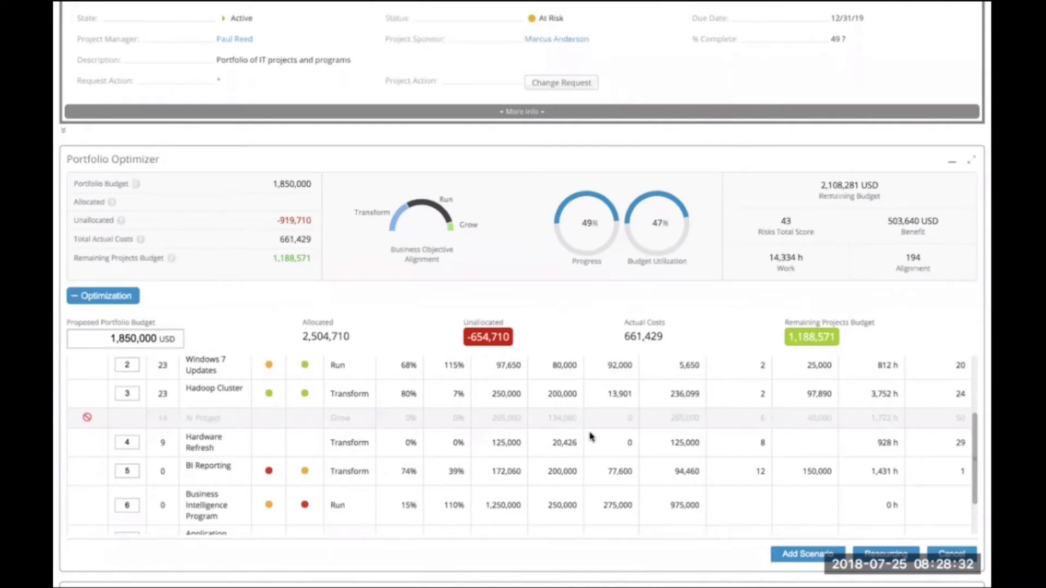
- Close the portfolio optimization and review the prioritized project list and the roadmap below it
scroll(590, 435, "down", 2)
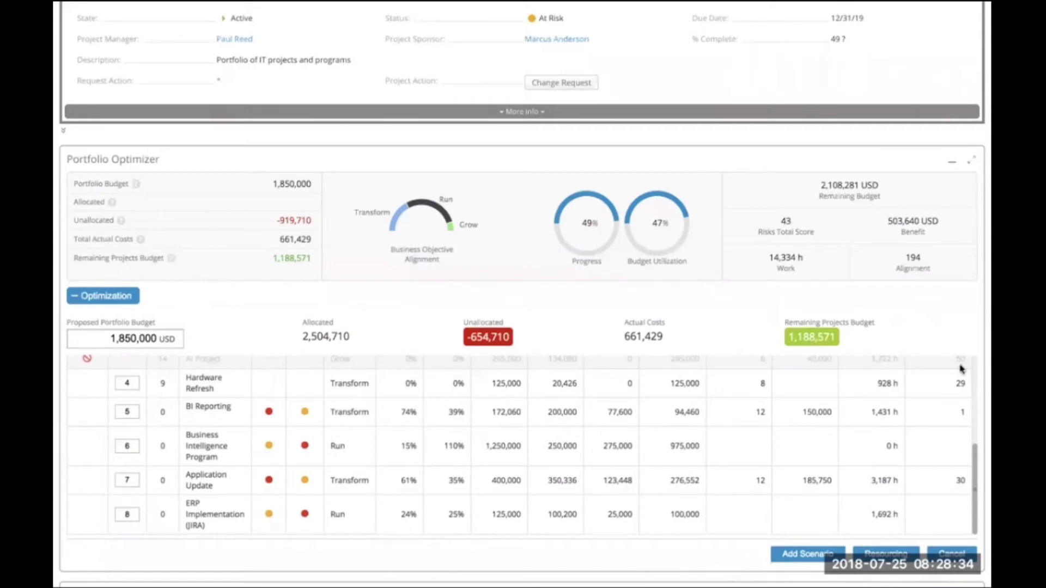
left_click(951, 553)
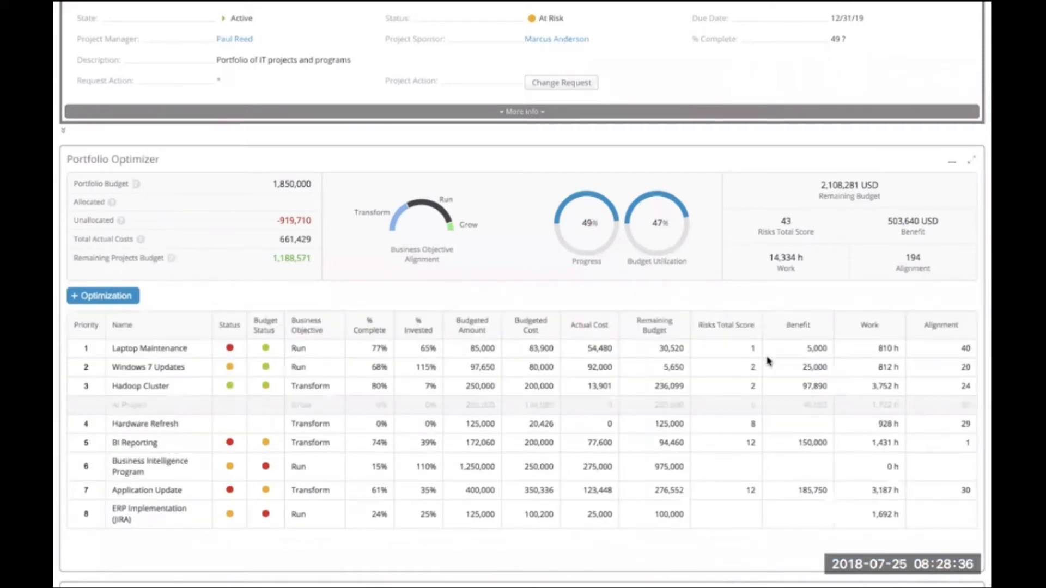
scroll(768, 361, "down", 8)
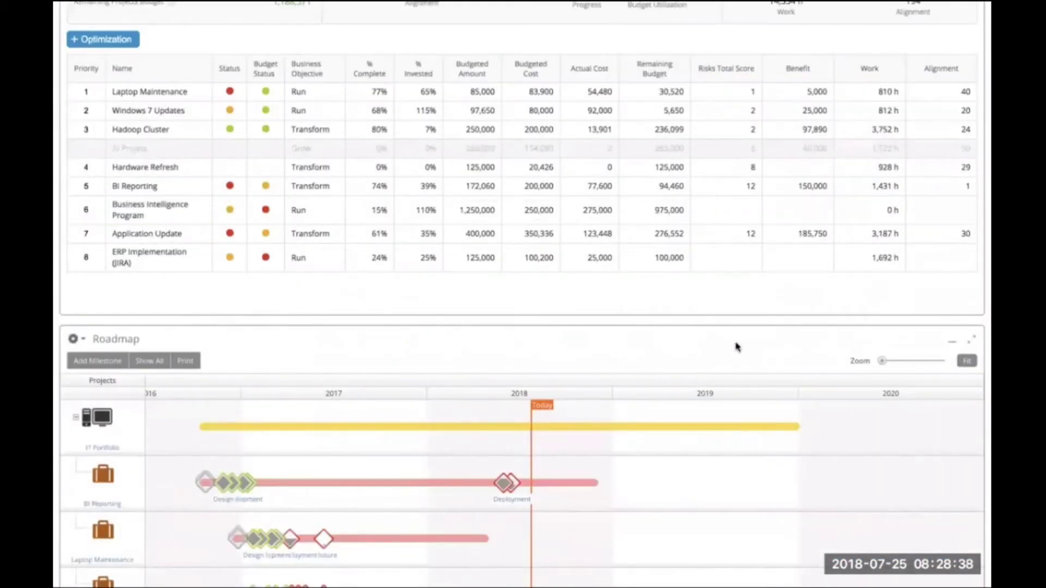
scroll(737, 346, "up", 12)
- Glance at the Application Update project, return to the IT Portfolio and examine its work plan around the Hadoop Cluster dependency
mouse_move(345, 8)
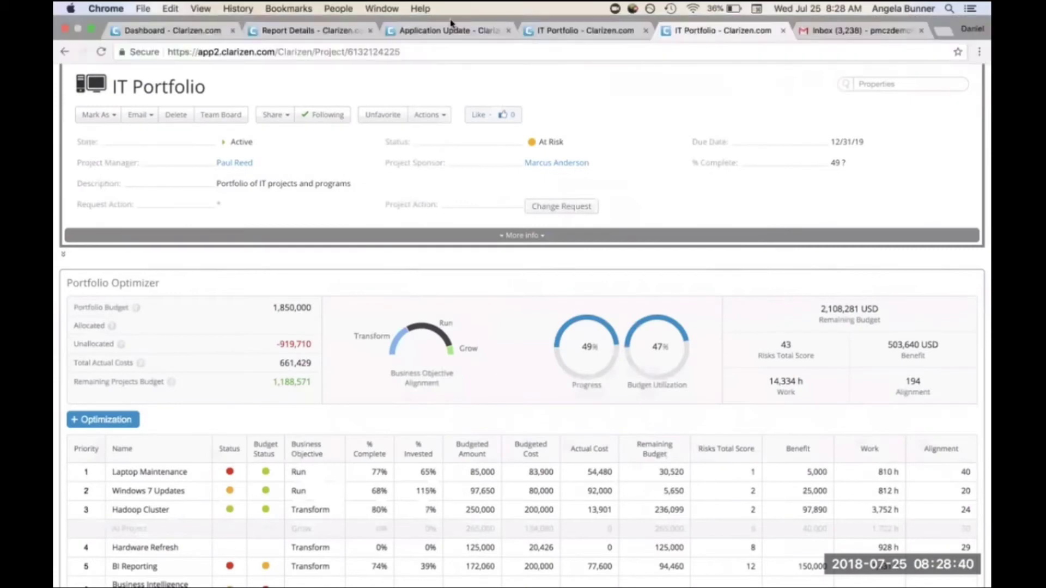
left_click(450, 38)
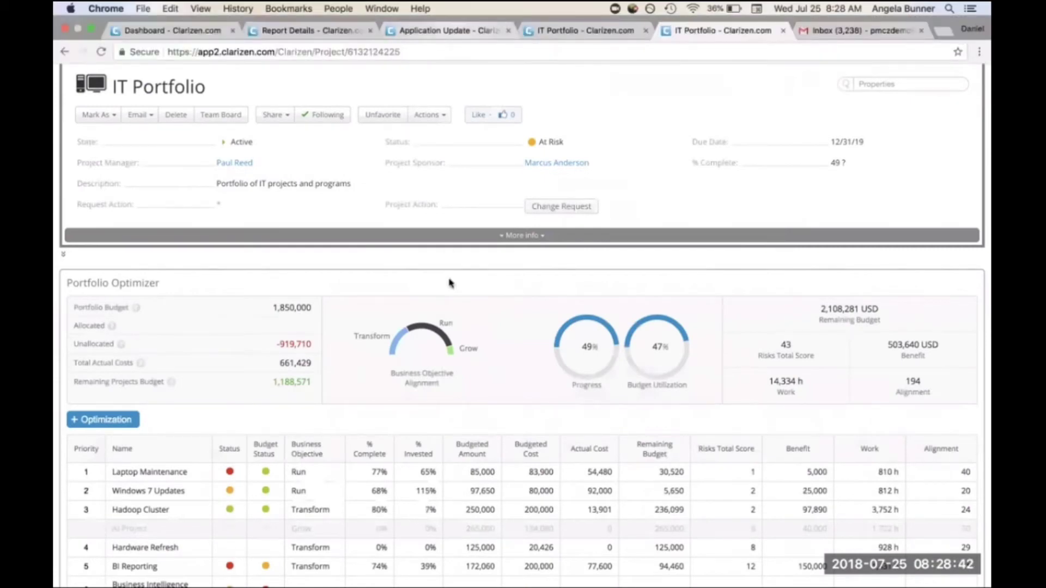
mouse_move(580, 6)
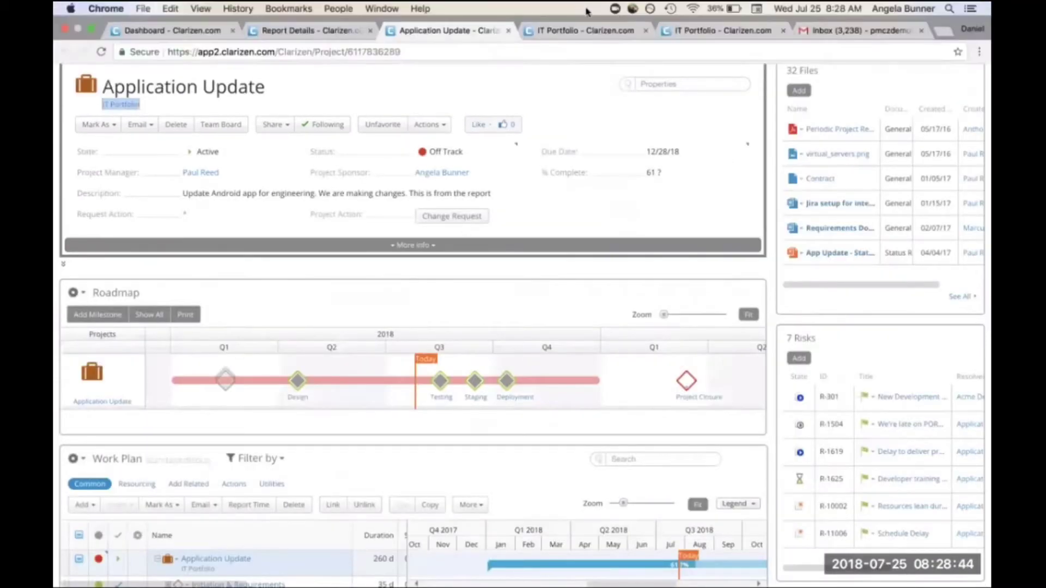
left_click(680, 30)
scroll(478, 305, "down", 15)
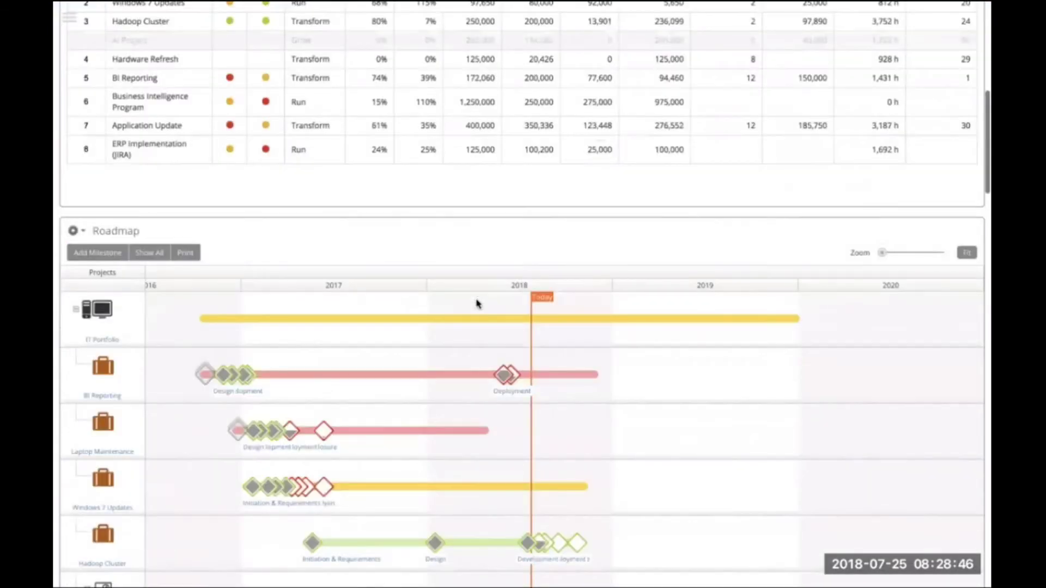
scroll(477, 303, "down", 6)
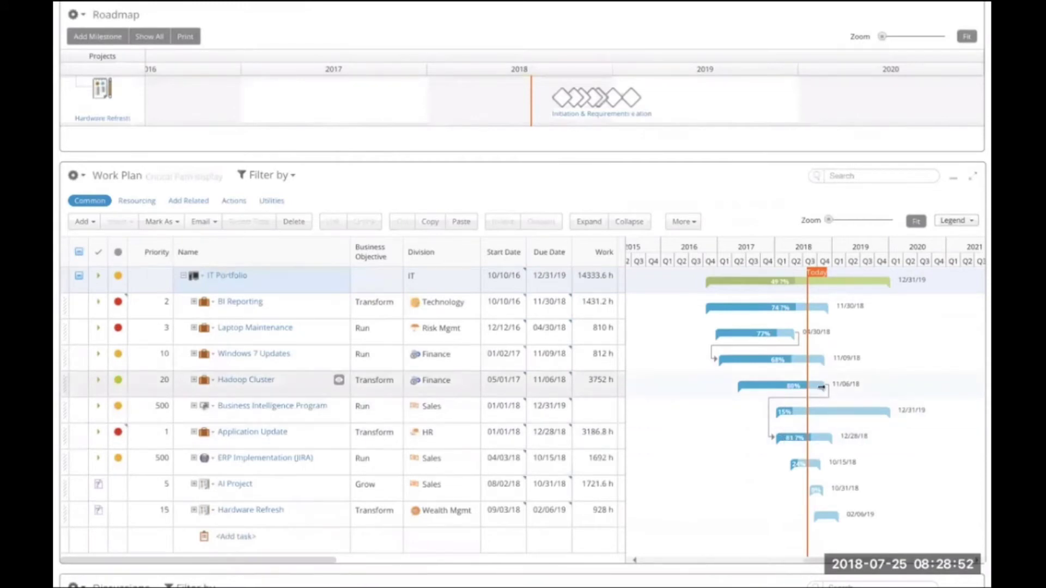
mouse_move(823, 386)
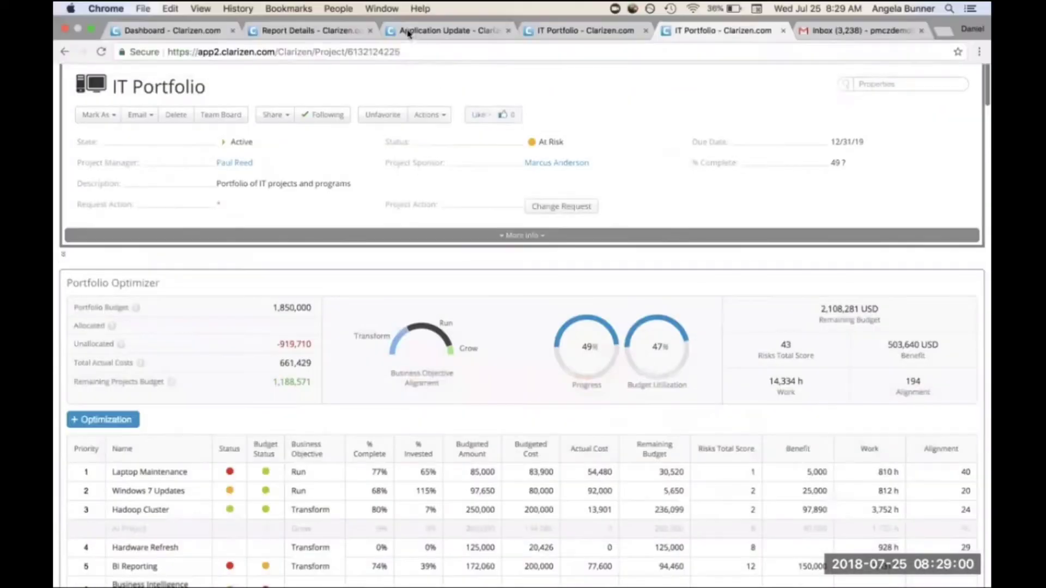
- Switch to the Application Update project and read its discussions, including the post about the impacting Hadoop Cluster project
left_click(408, 32)
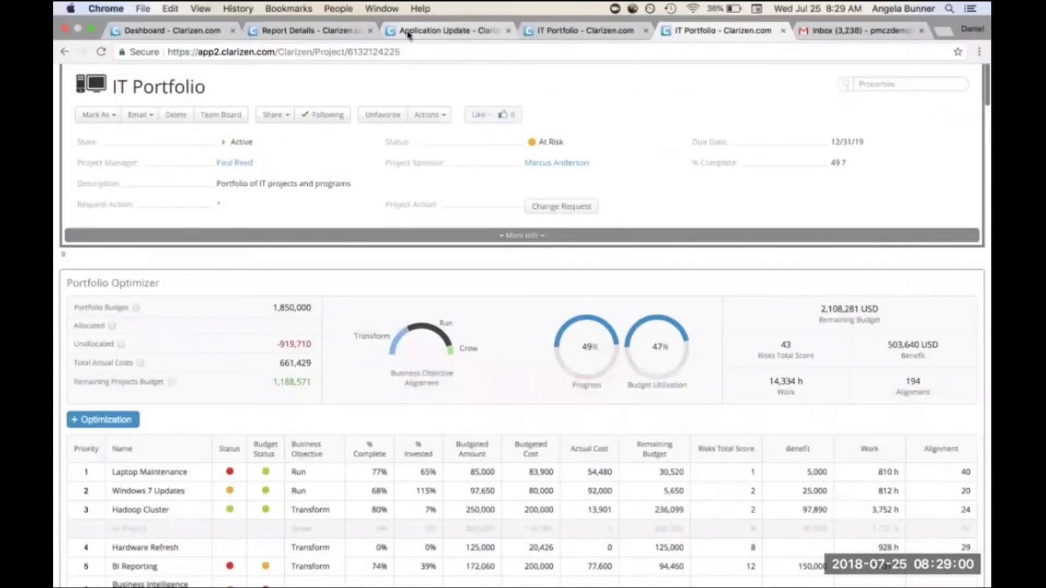
scroll(471, 390, "down", 3)
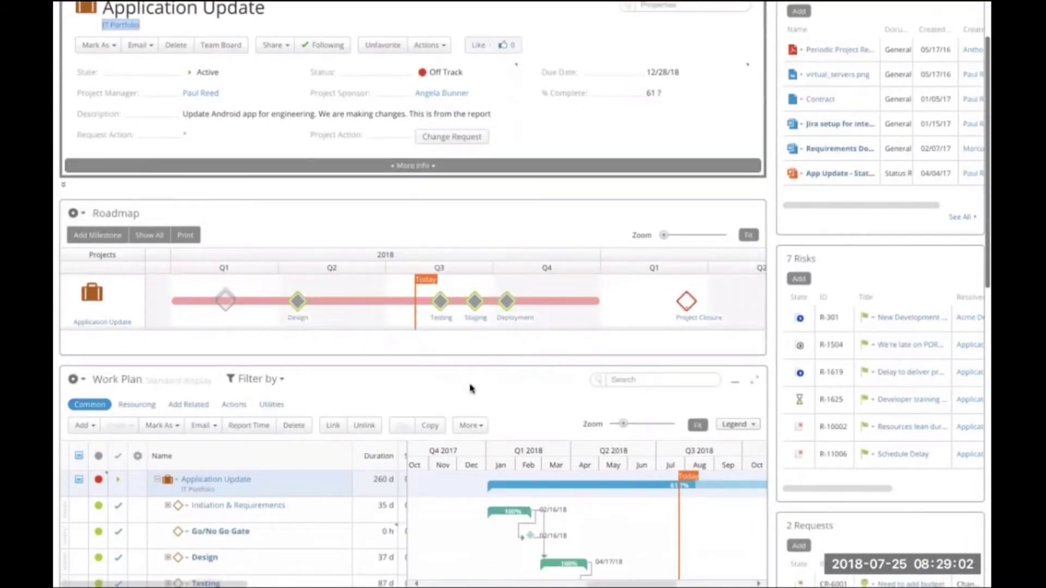
scroll(470, 389, "down", 6)
scroll(471, 389, "down", 5)
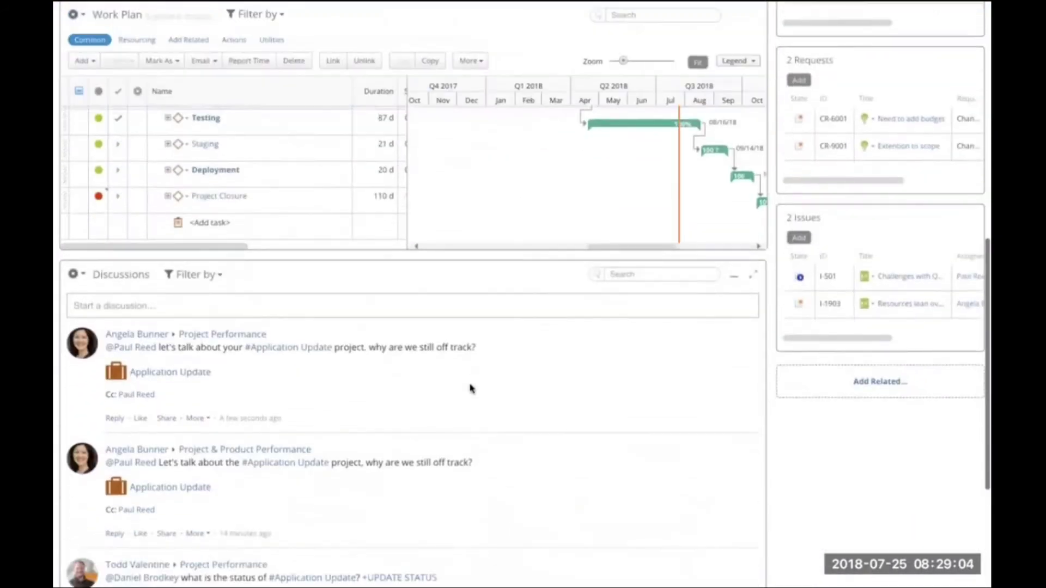
scroll(471, 389, "down", 1)
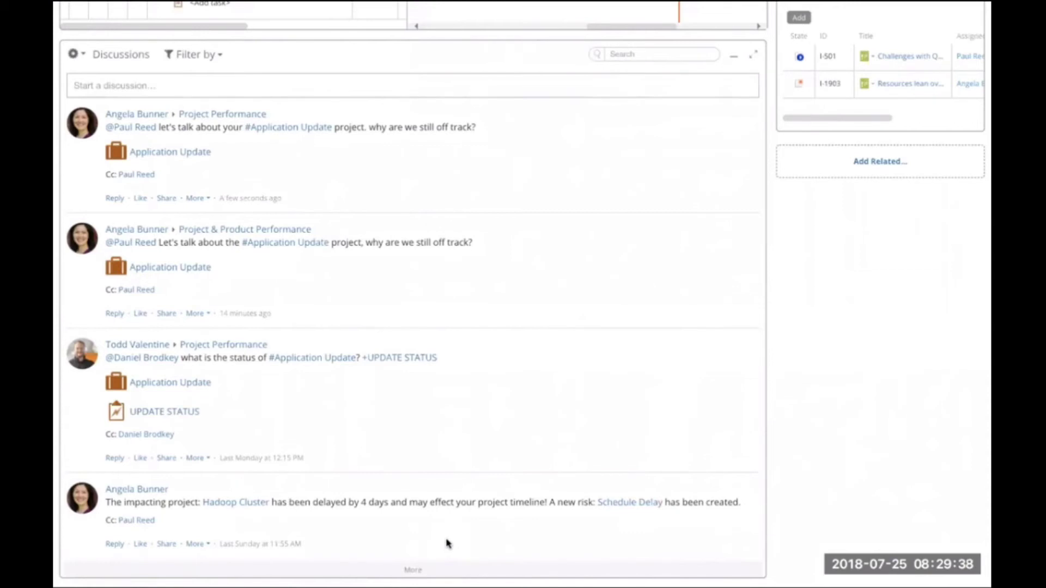
scroll(446, 543, "up", 15)
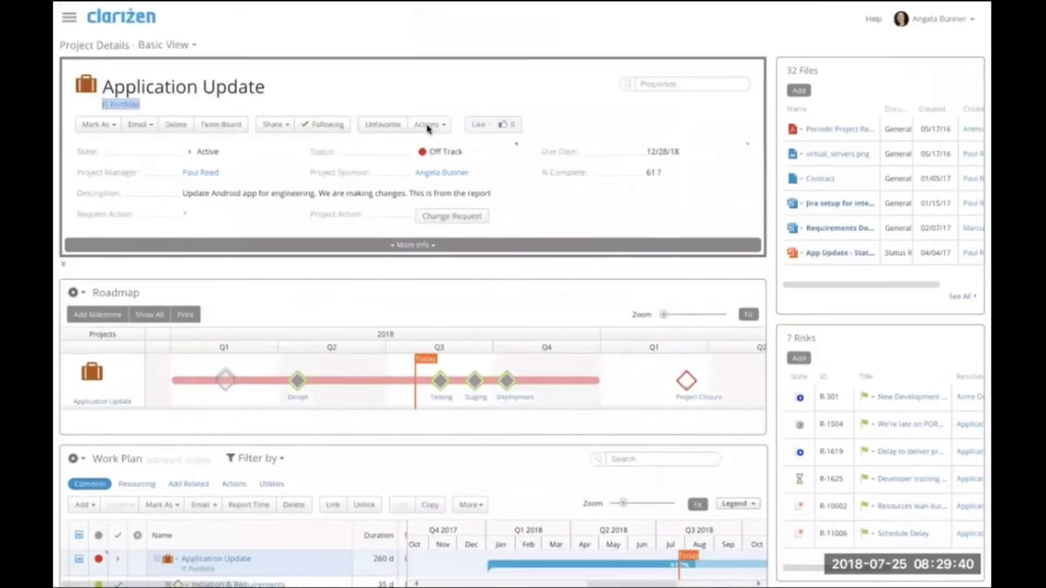
- Publish slides for Application Update from the 4-Box Project Status Report template, with the e-mail subject "Status report for MOnday"
left_click(427, 126)
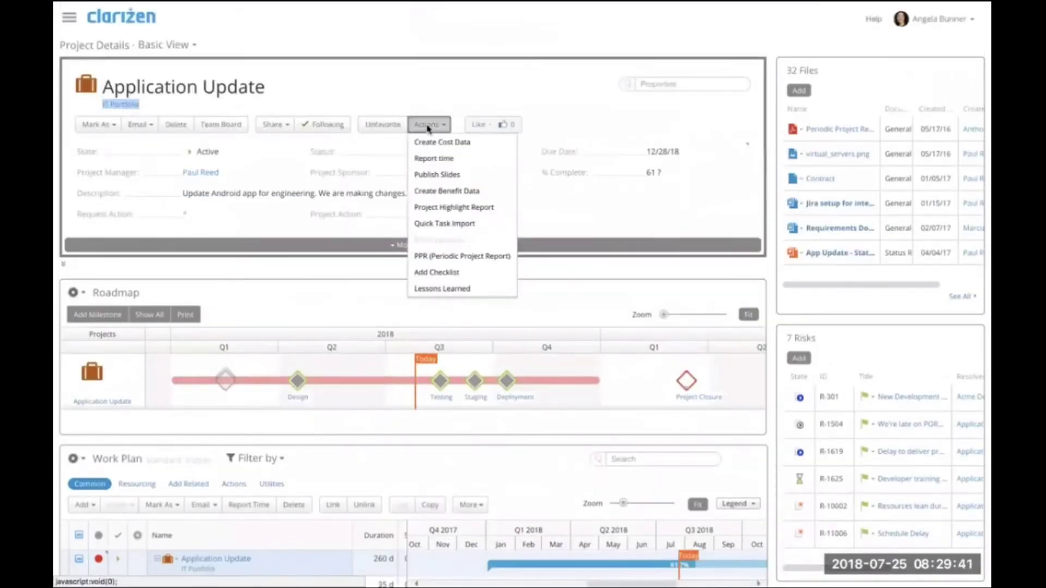
left_click(432, 176)
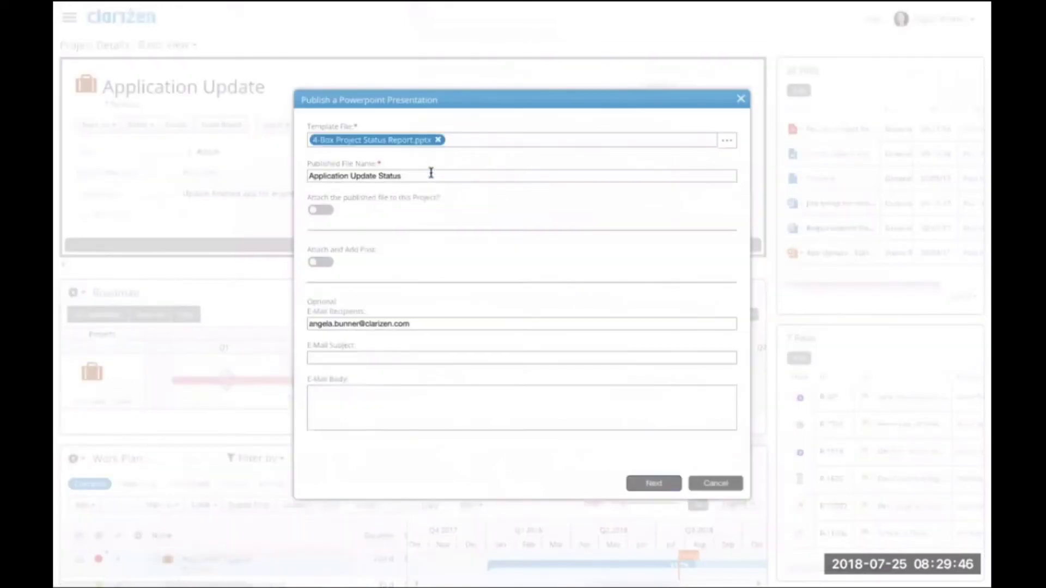
left_click(649, 488)
left_click(403, 355)
type("Status report for MOnday")
left_click(643, 486)
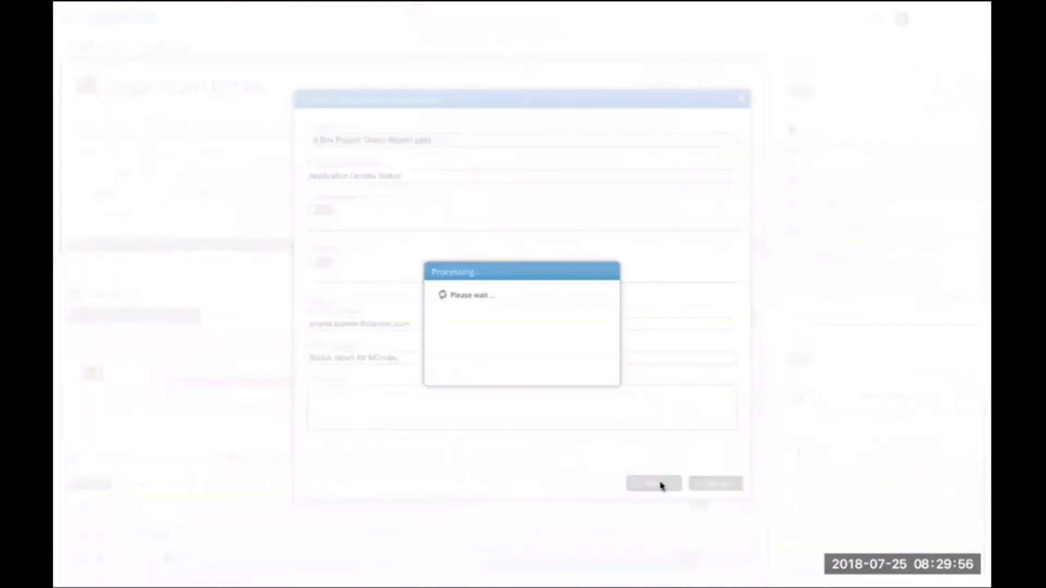
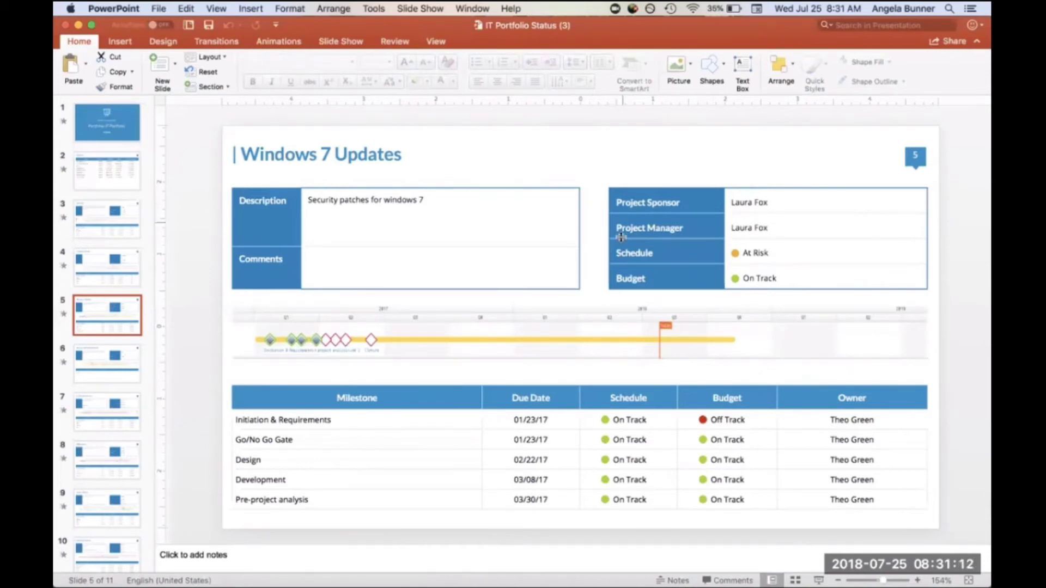
- View the title slide of the IT Portfolio Status presentation, and switch back to Chrome to close the slide publishing tab
mouse_move(773, 439)
left_click(101, 121)
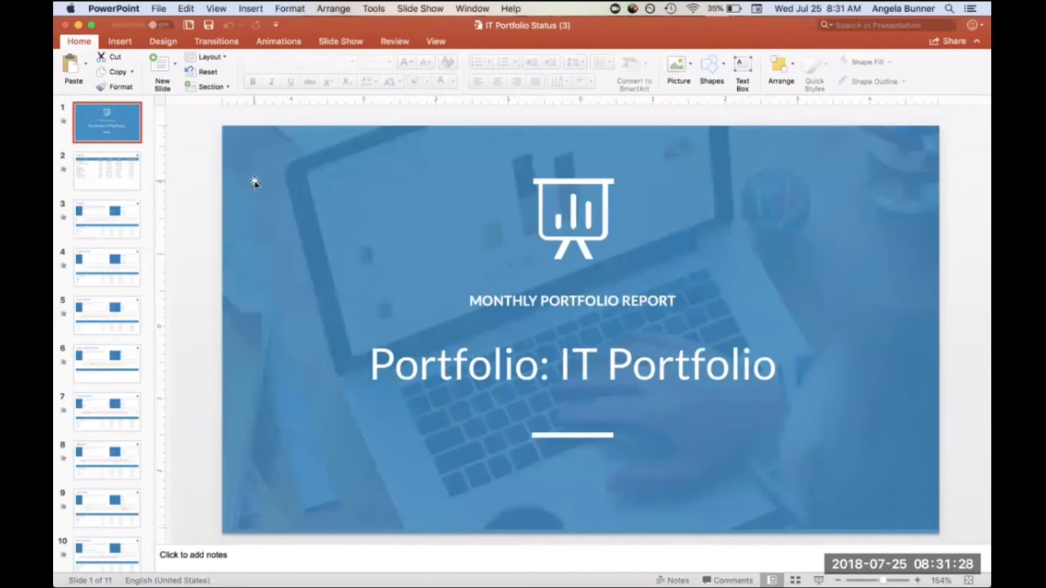
key("super+Tab")
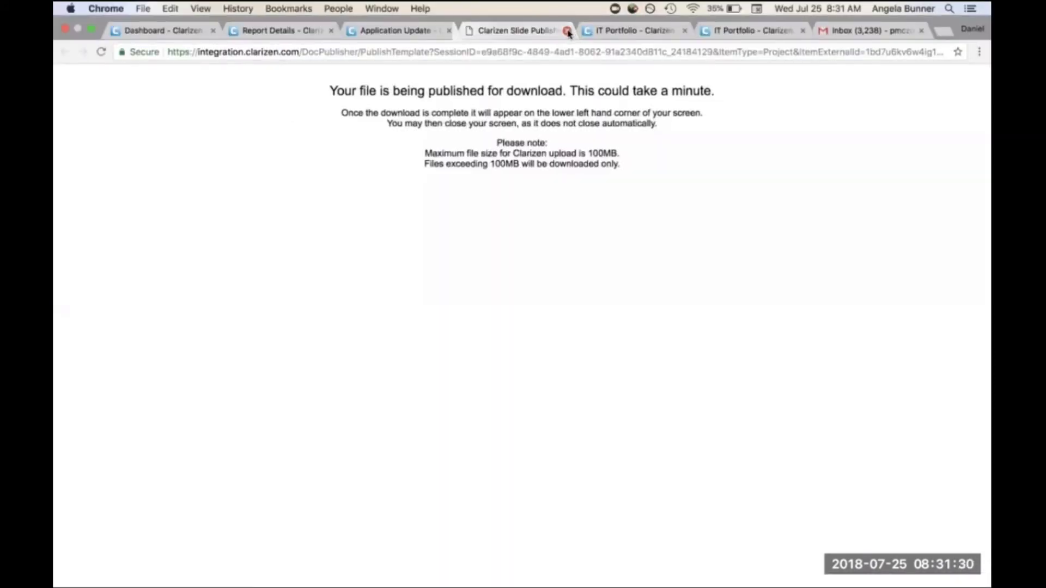
left_click(567, 33)
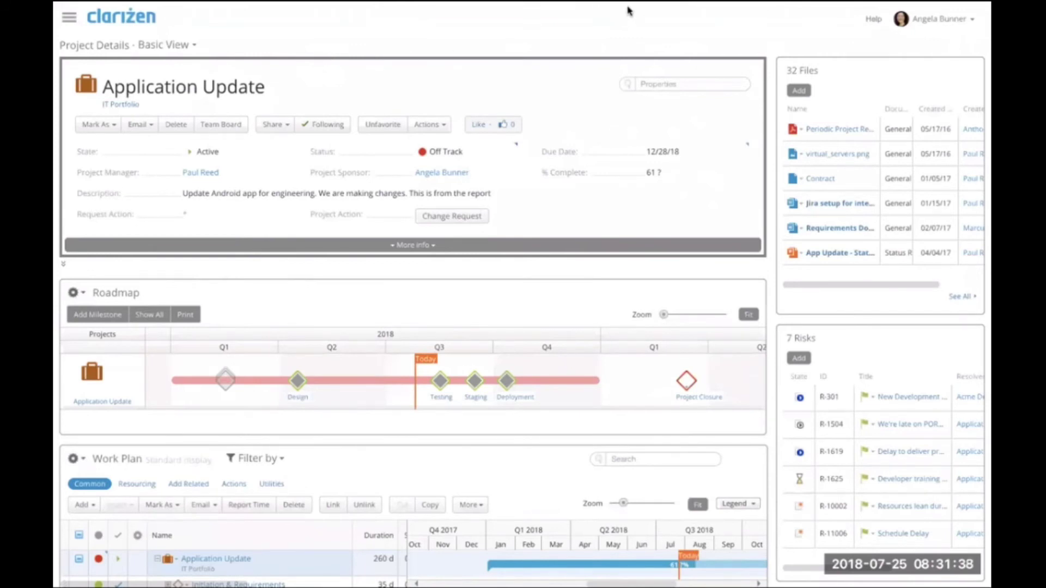
- Switch to the first open IT Portfolio tab and go from there to the portal home page
mouse_move(626, 8)
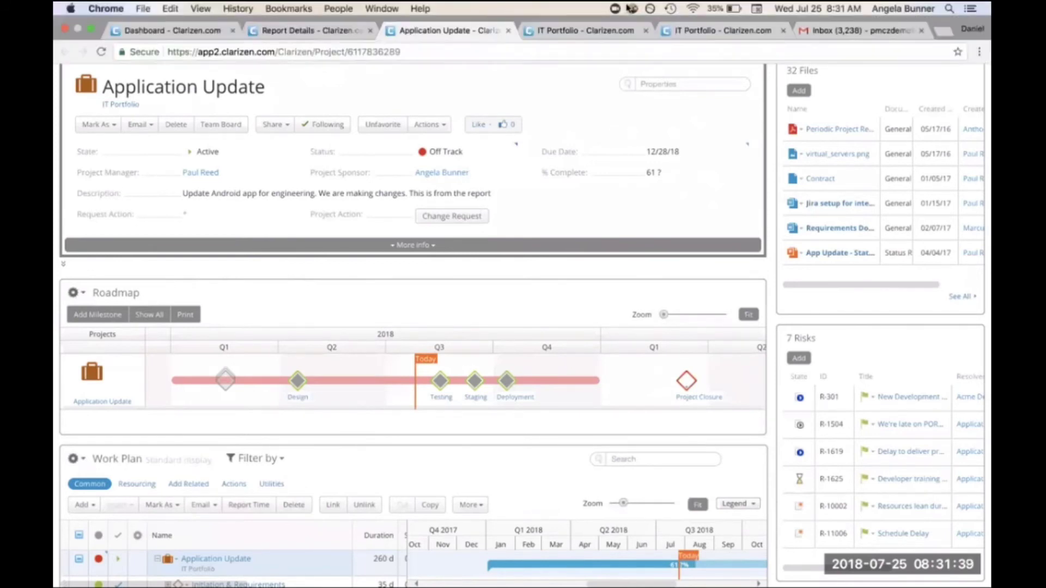
left_click(599, 31)
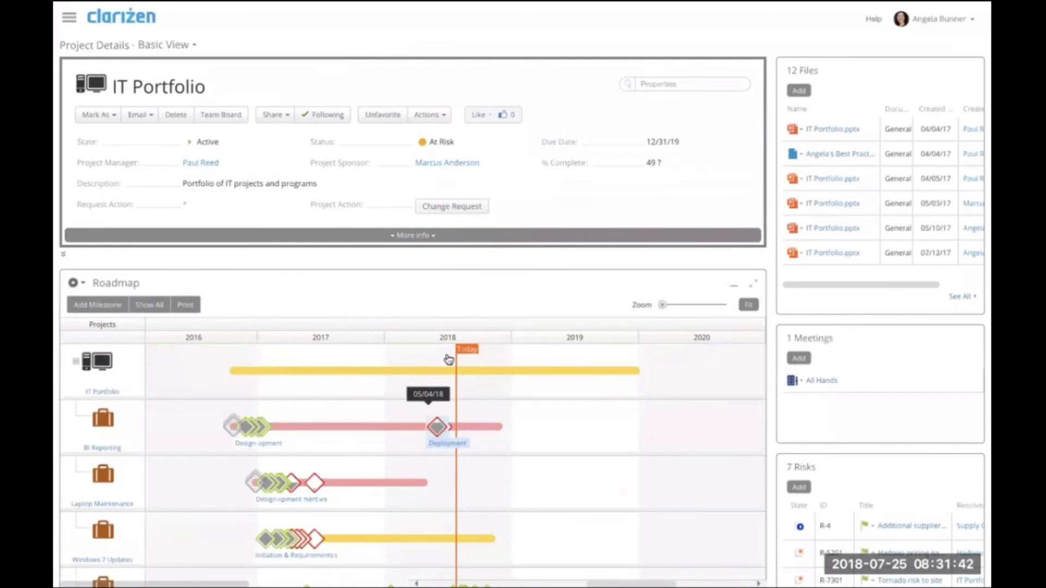
mouse_move(482, 7)
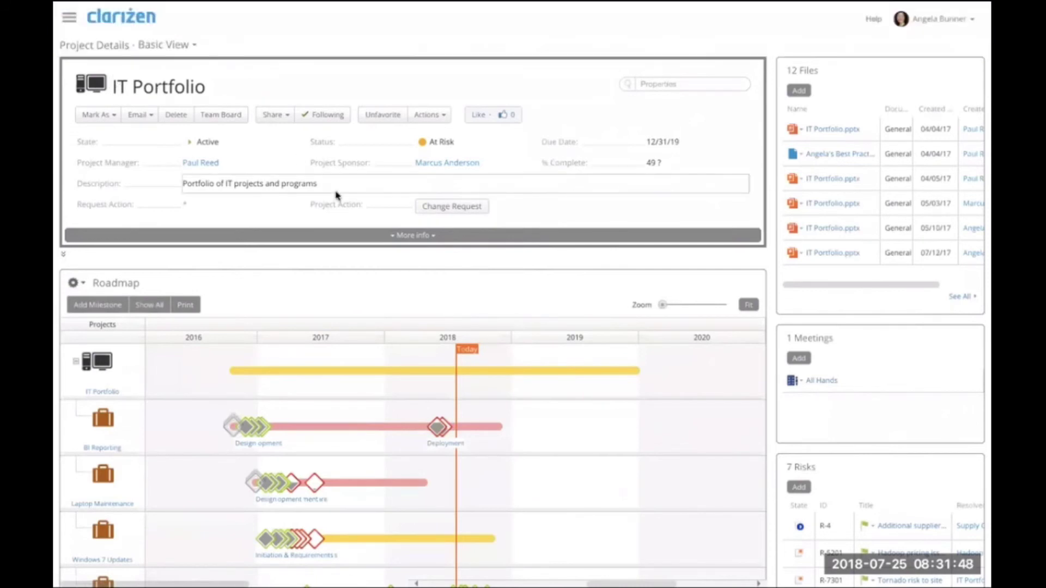
left_click(156, 21)
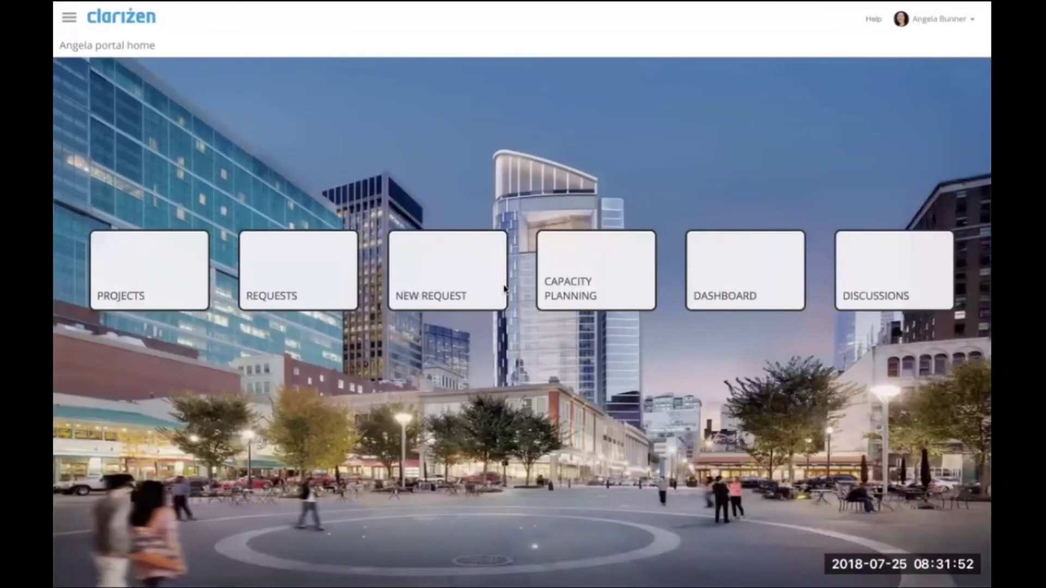
- Start a new request from the portal home page with New Idea Request as the request type
left_click(459, 297)
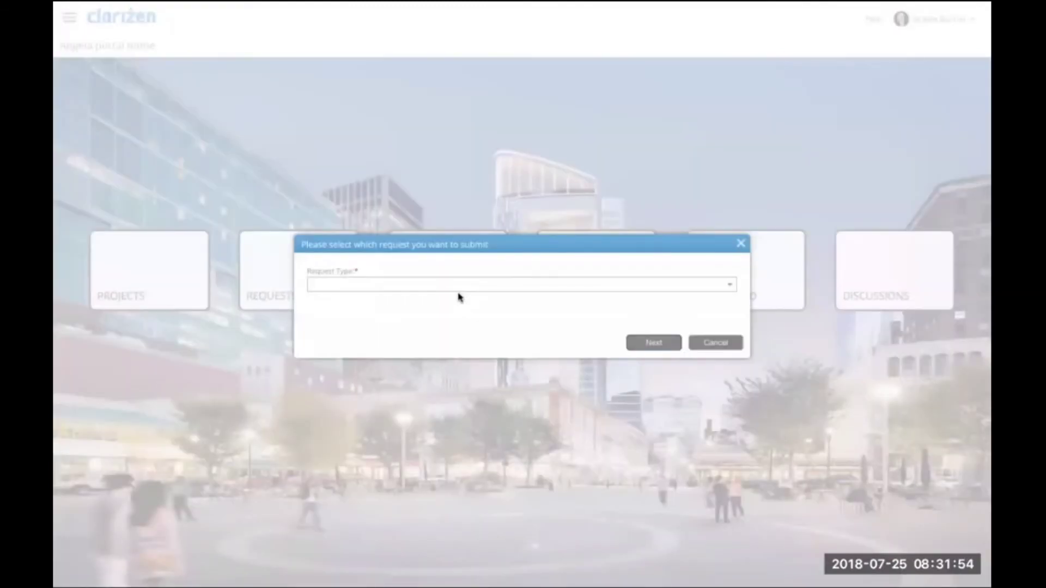
left_click(729, 285)
scroll(663, 325, "down", 5)
scroll(664, 326, "down", 4)
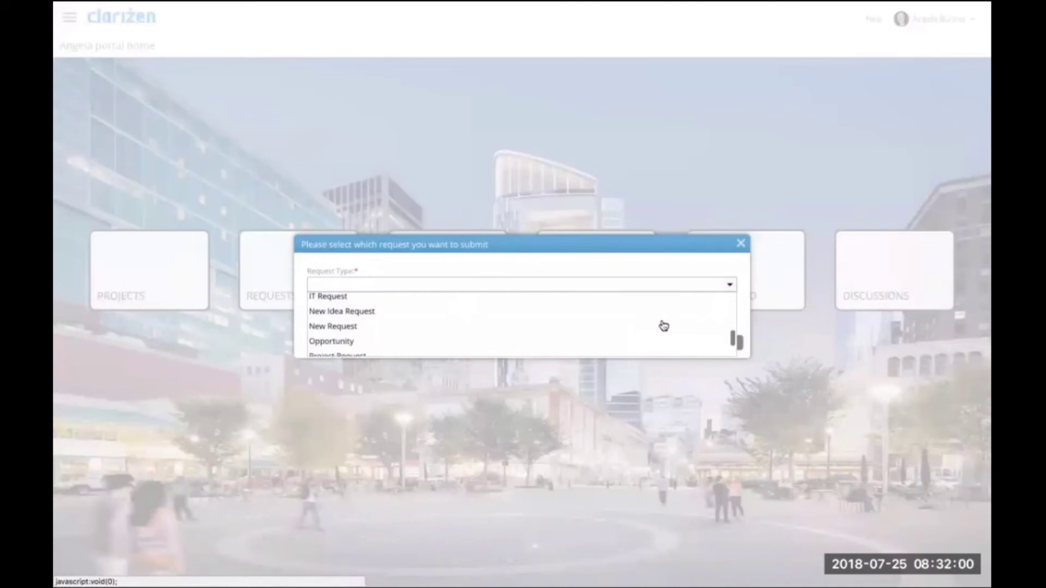
left_click(464, 321)
left_click(671, 343)
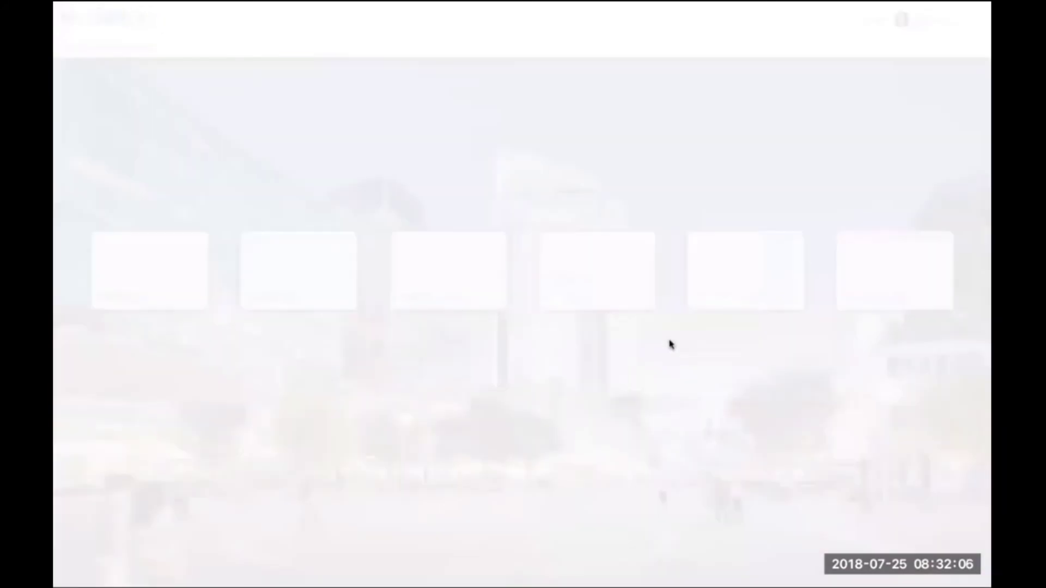
- Submit the idea request titled "New Product XYZ" with functional area Project Management/PMO and current issue "let's build a new product"
type("New Product XYZ")
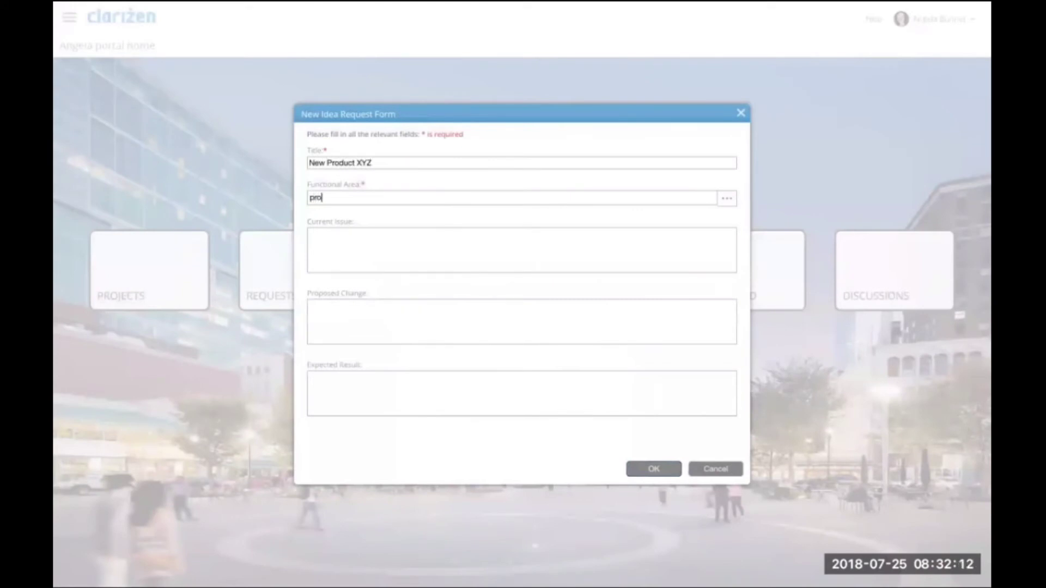
type("pro")
left_click(451, 232)
type("let's build a new product")
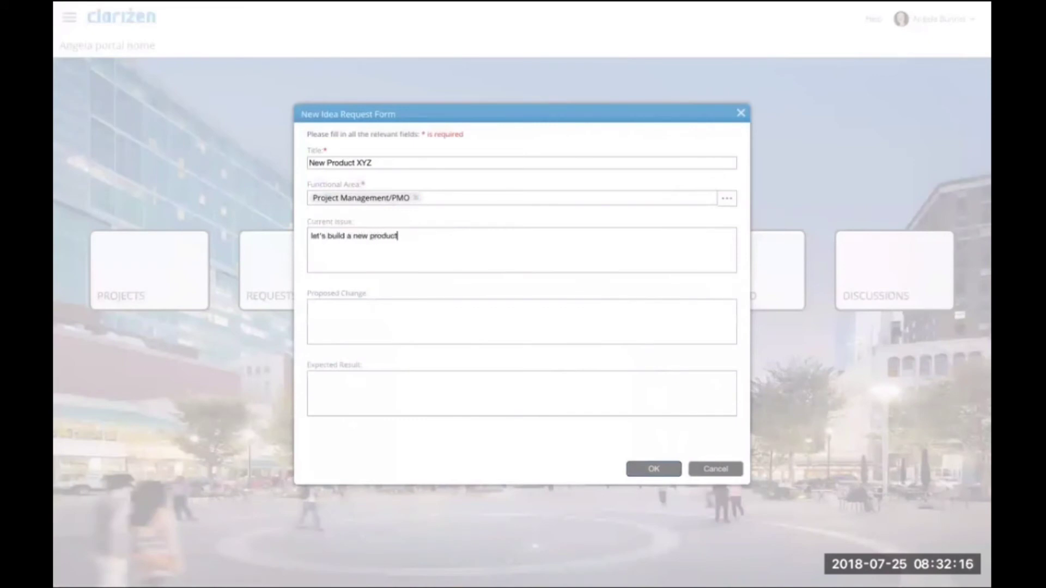
left_click(655, 466)
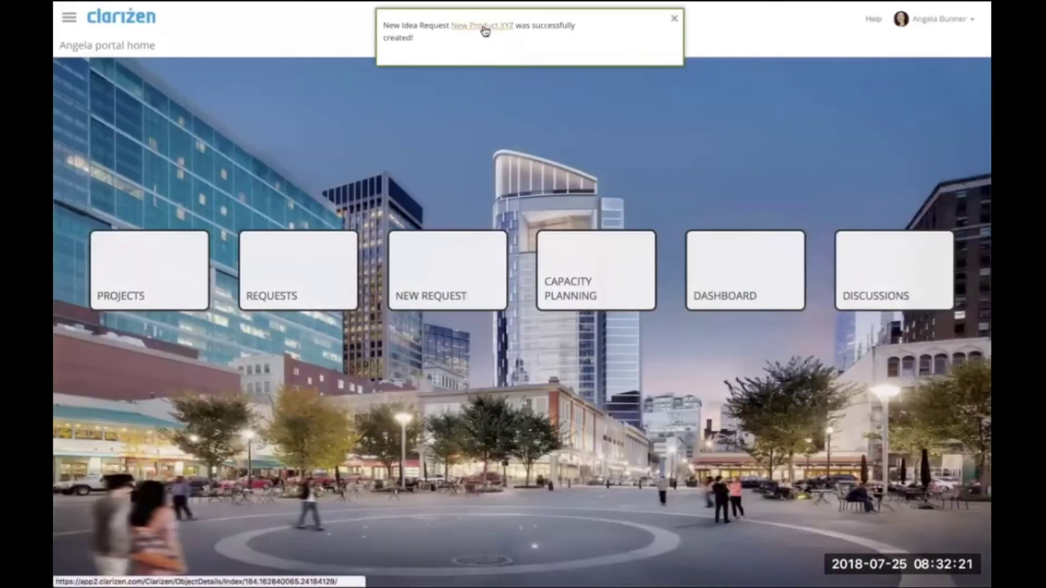
- Open the New Product XYZ request, submit it as ready for approval, and mark its three approval steps as Approved
left_click(483, 31)
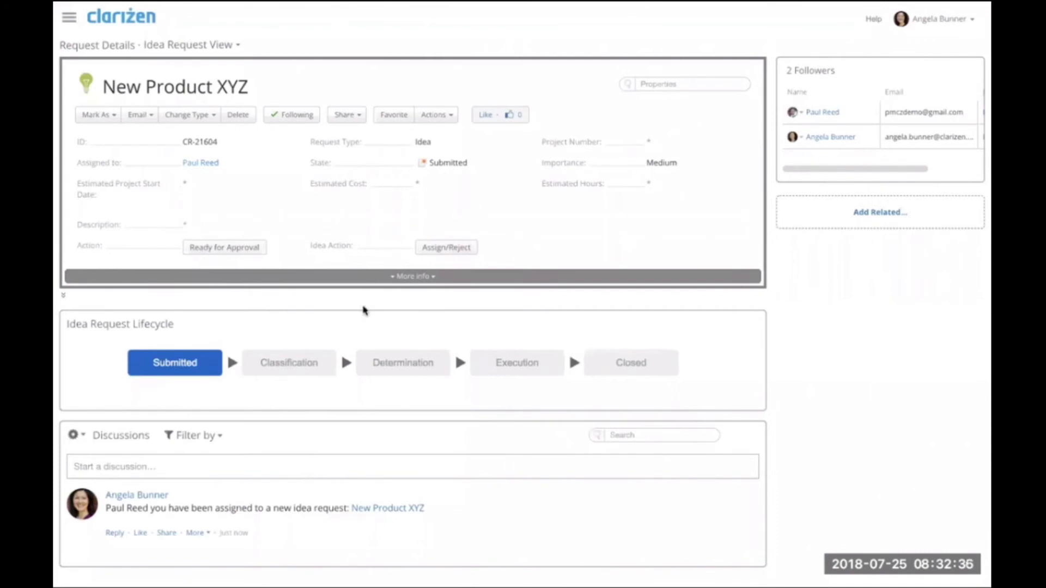
left_click(230, 247)
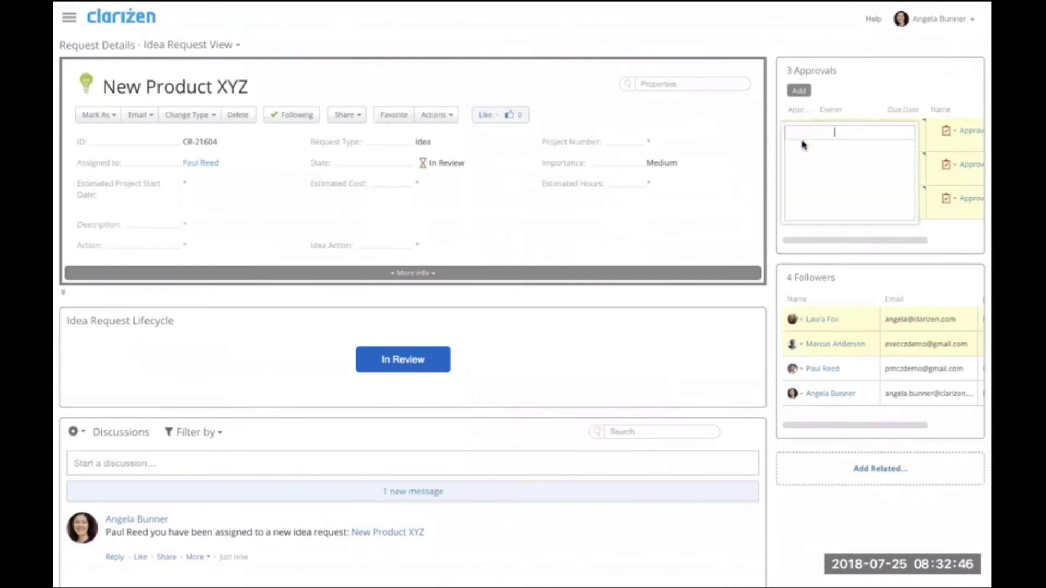
left_click(799, 164)
left_click(817, 183)
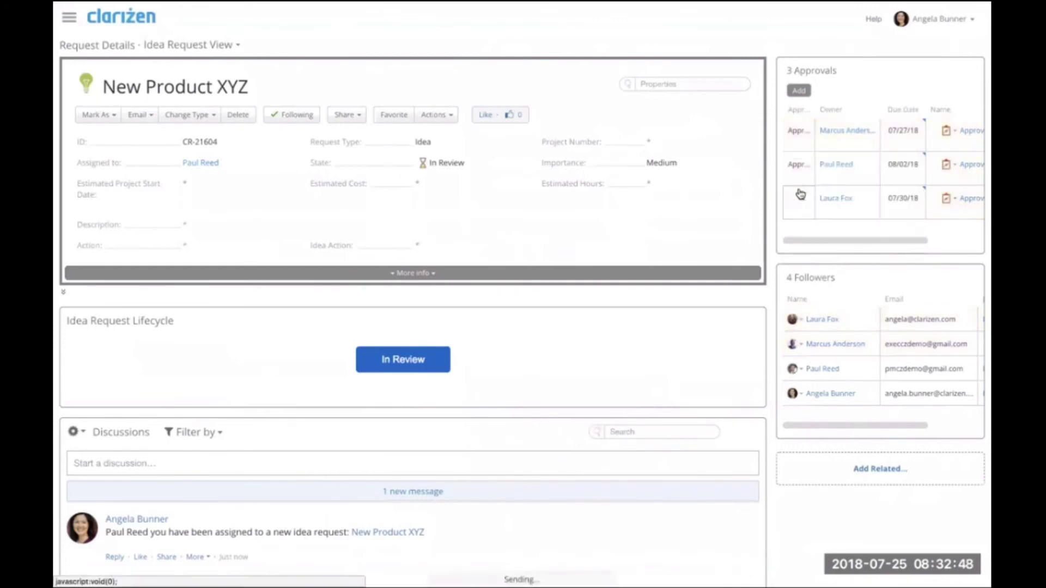
left_click(800, 212)
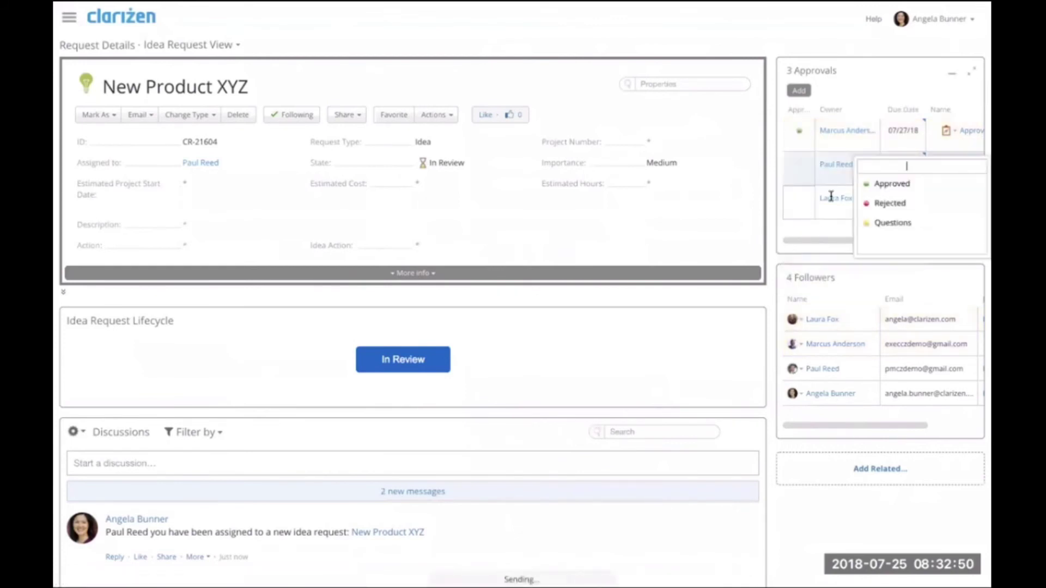
left_click(867, 188)
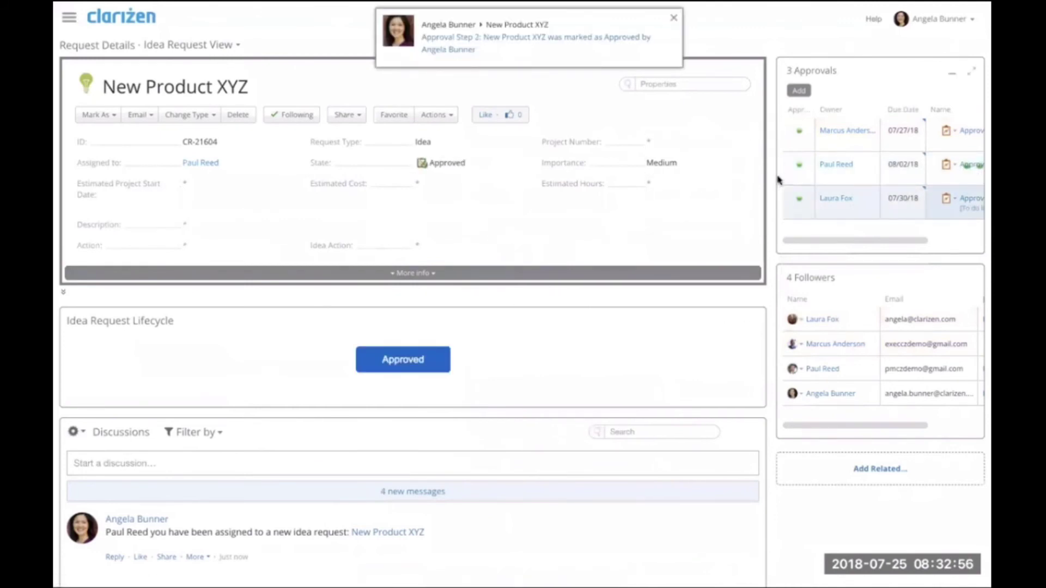
- Load the new messages in the request's Discussions and review the approval activity
scroll(506, 551, "down", 1)
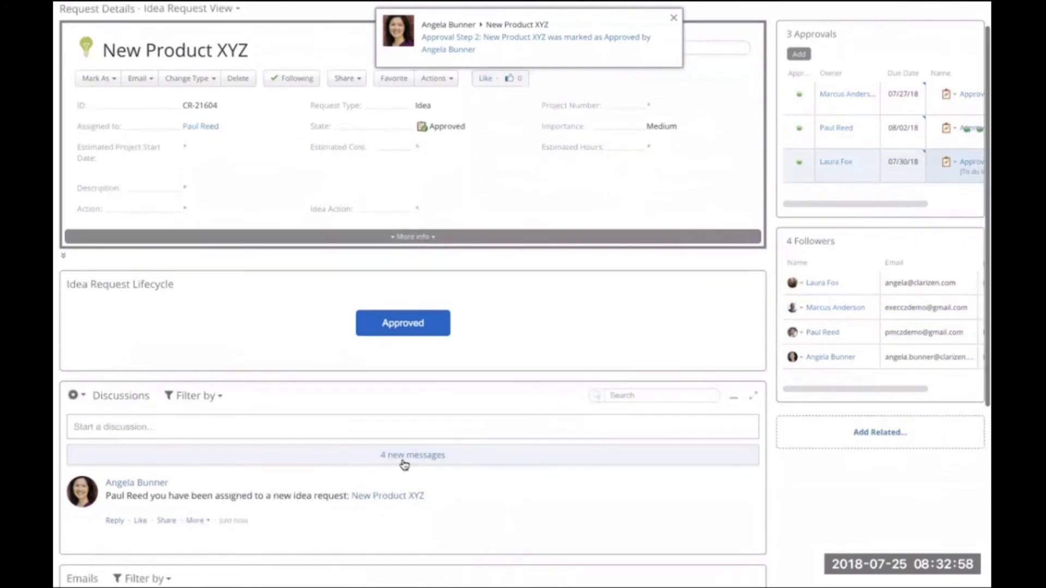
left_click(403, 462)
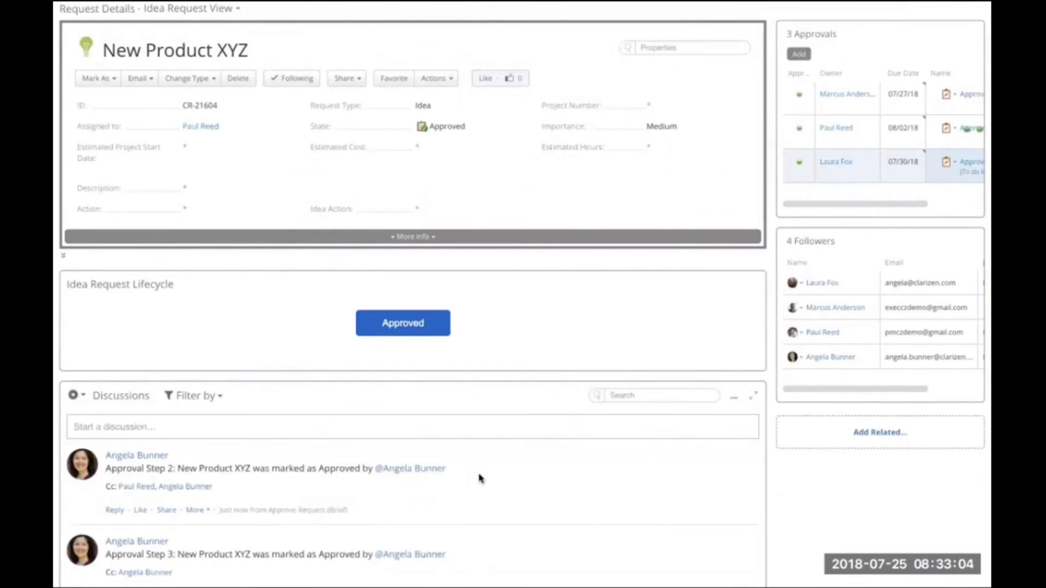
scroll(480, 477, "down", 1)
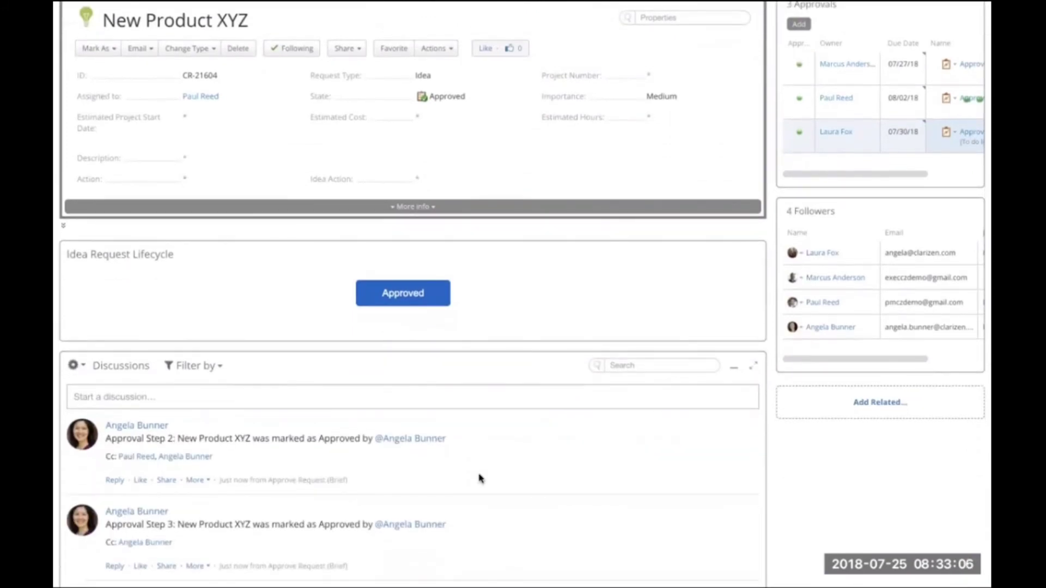
scroll(479, 478, "down", 5)
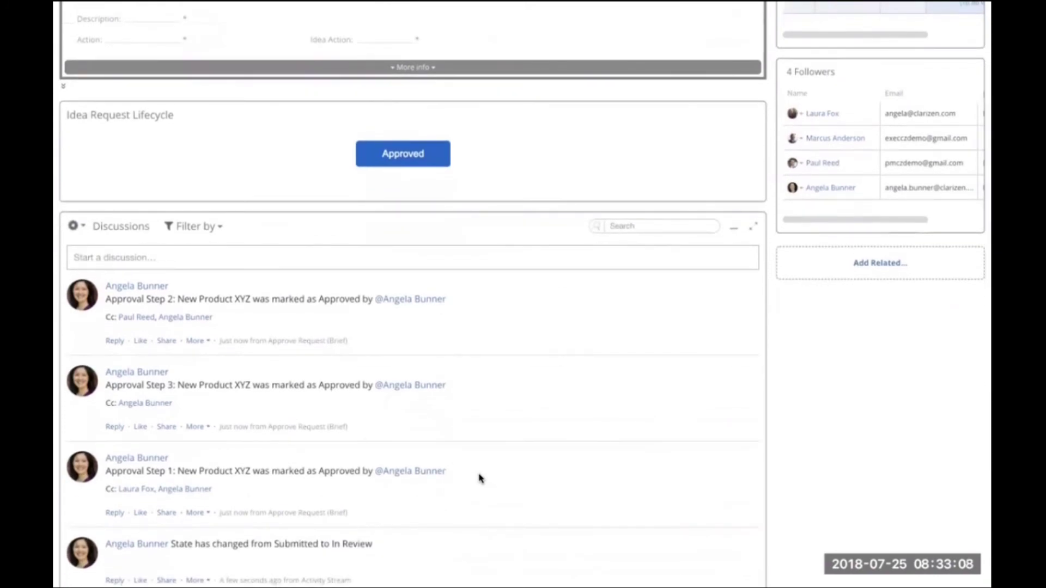
scroll(480, 477, "up", 7)
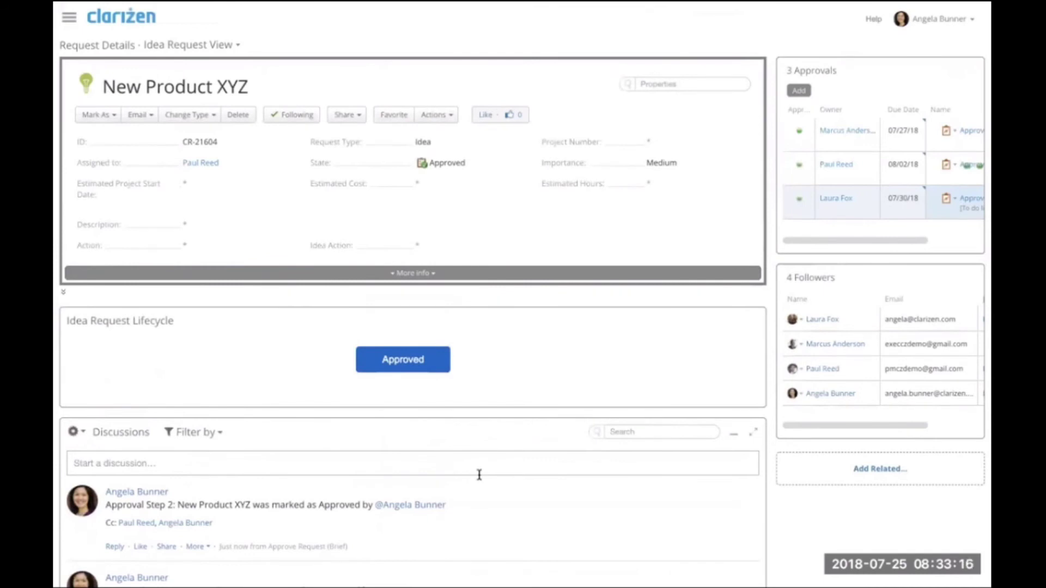
- Switch to Gmail, read the notification email for the New Product XYZ project request, and return to the inbox
mouse_move(558, 4)
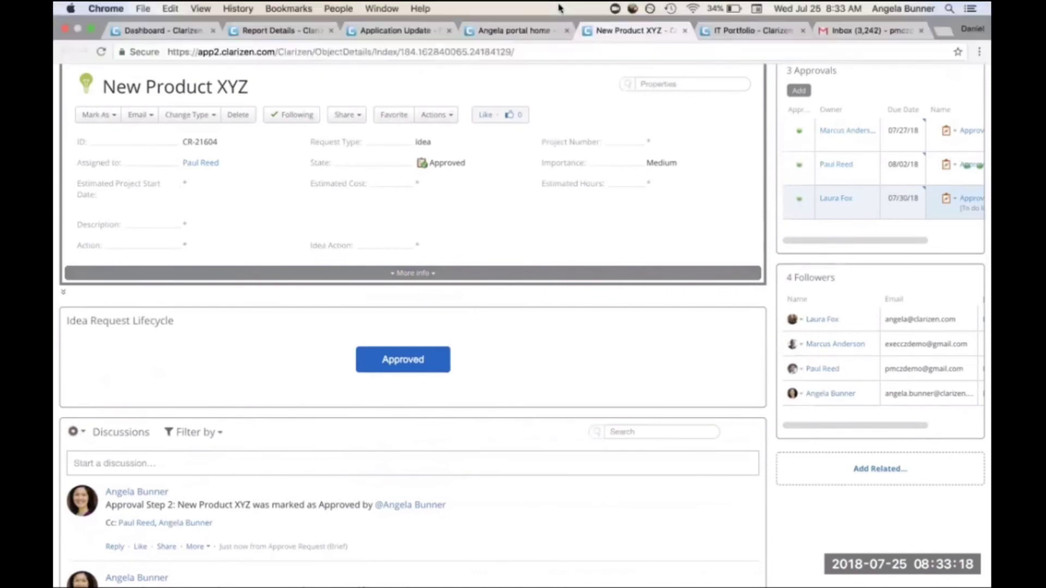
left_click(820, 32)
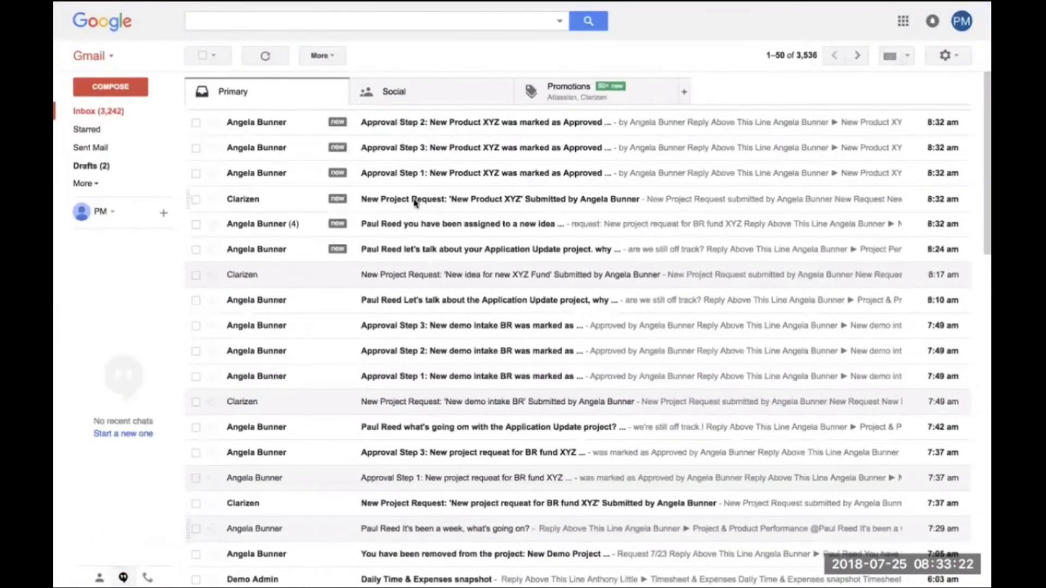
left_click(417, 202)
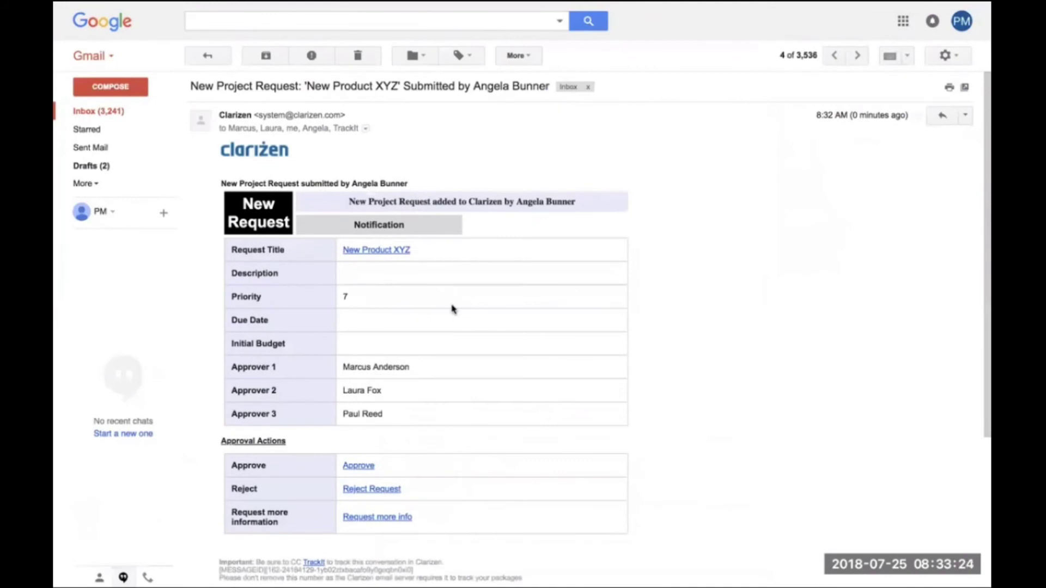
scroll(452, 309, "down", 3)
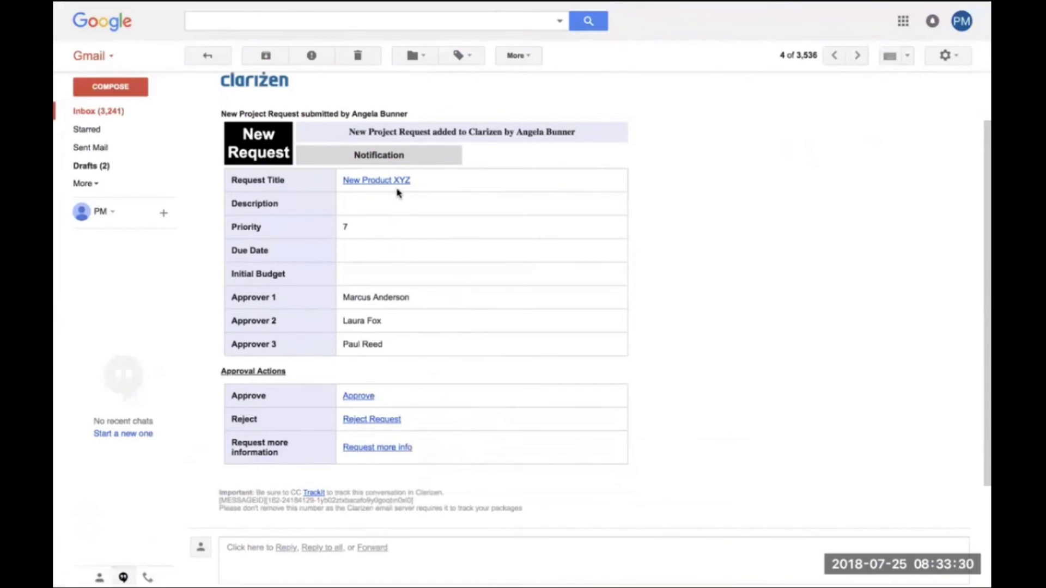
scroll(397, 192, "up", 3)
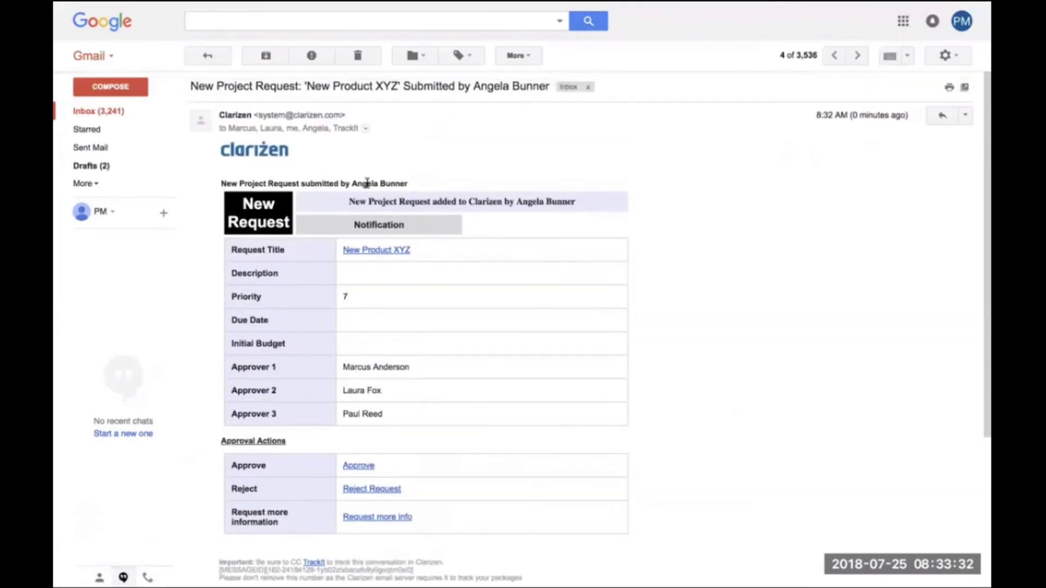
left_click(219, 60)
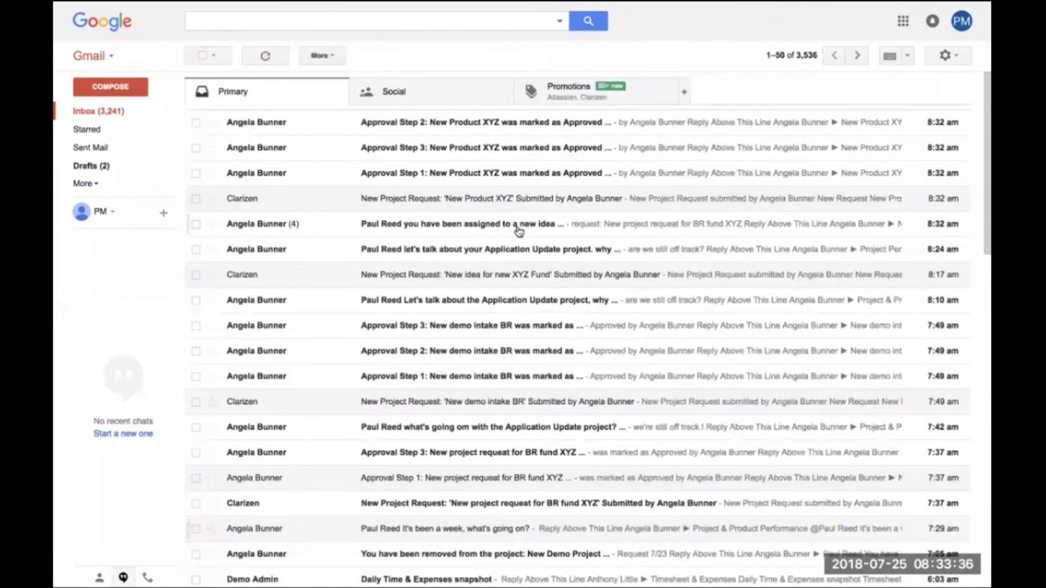
- View the Application Update project page in Clarizen, and open Capacity Planning from the portal home page
mouse_move(518, 7)
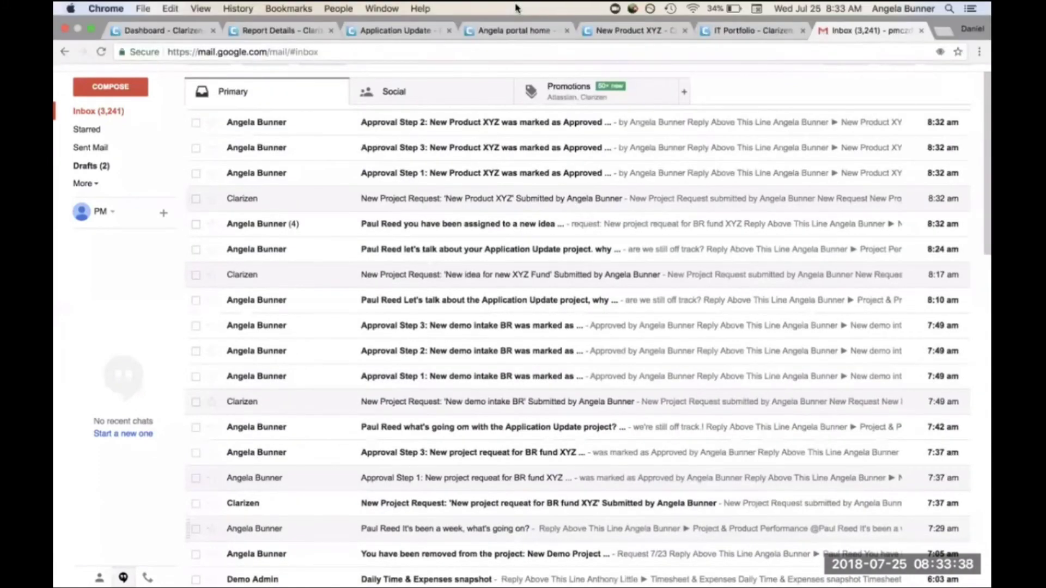
left_click(406, 32)
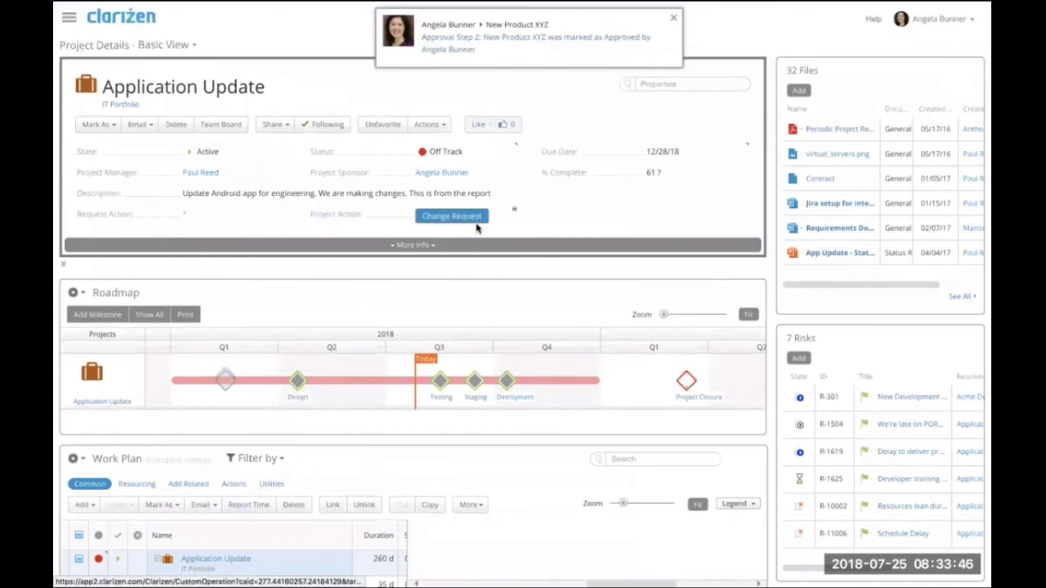
mouse_move(462, 8)
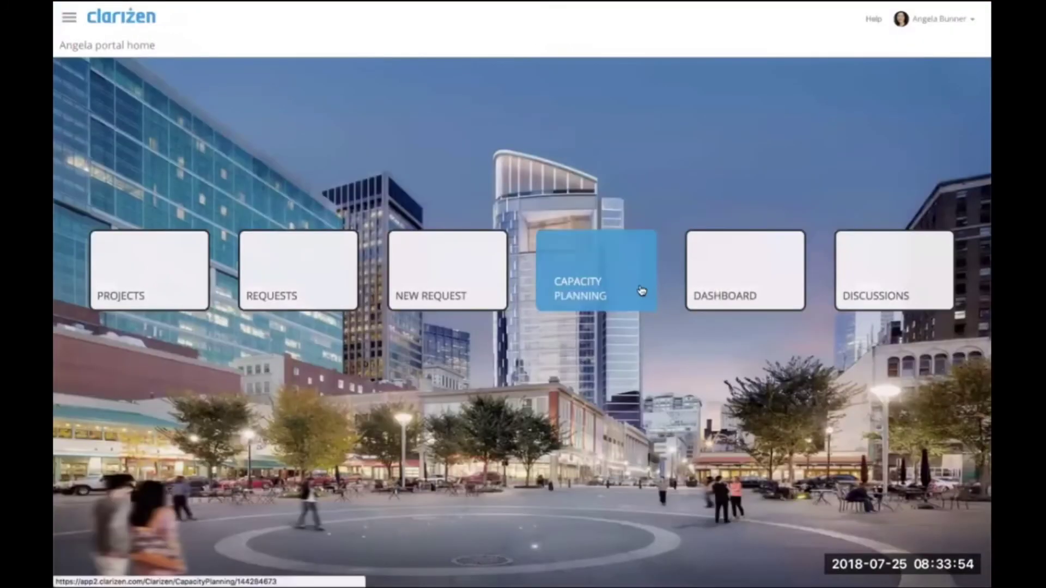
left_click(608, 285)
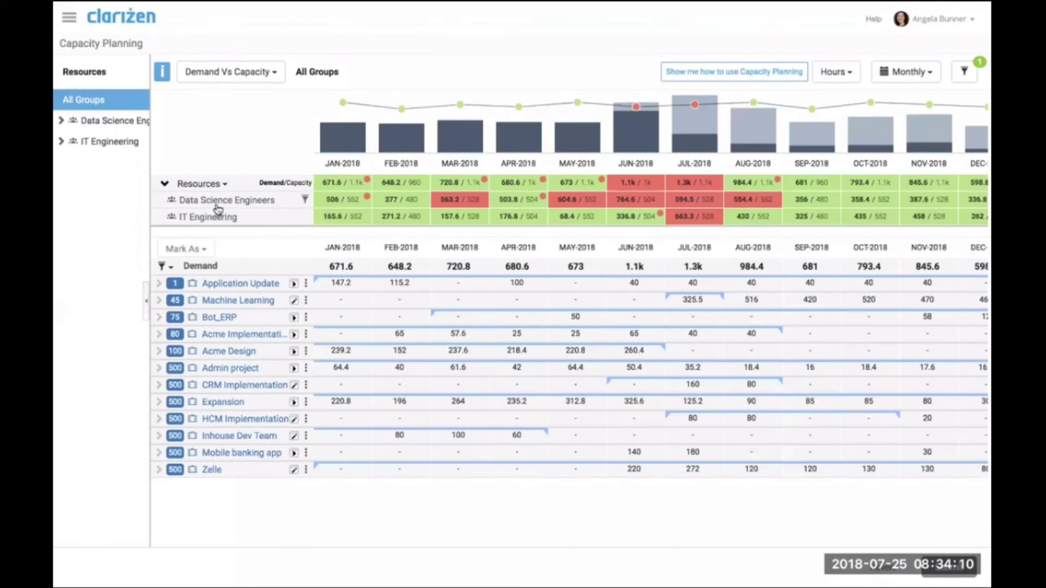
- Restrict capacity planning to the Data Science Engineers group and expand the demand of Application Update, Machine Learning and the Acme implementation project
left_click(62, 120)
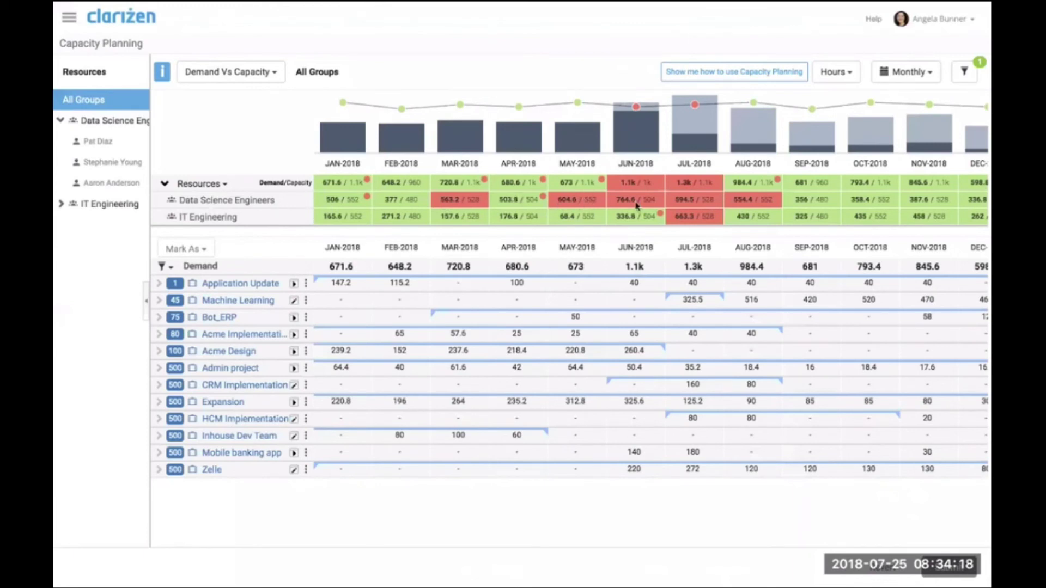
left_click(119, 124)
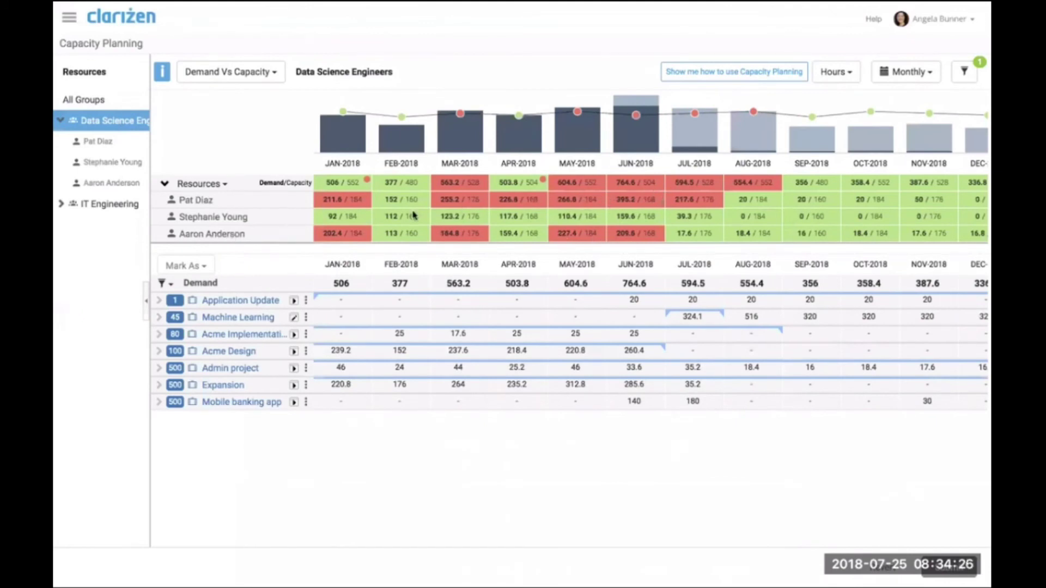
left_click(159, 300)
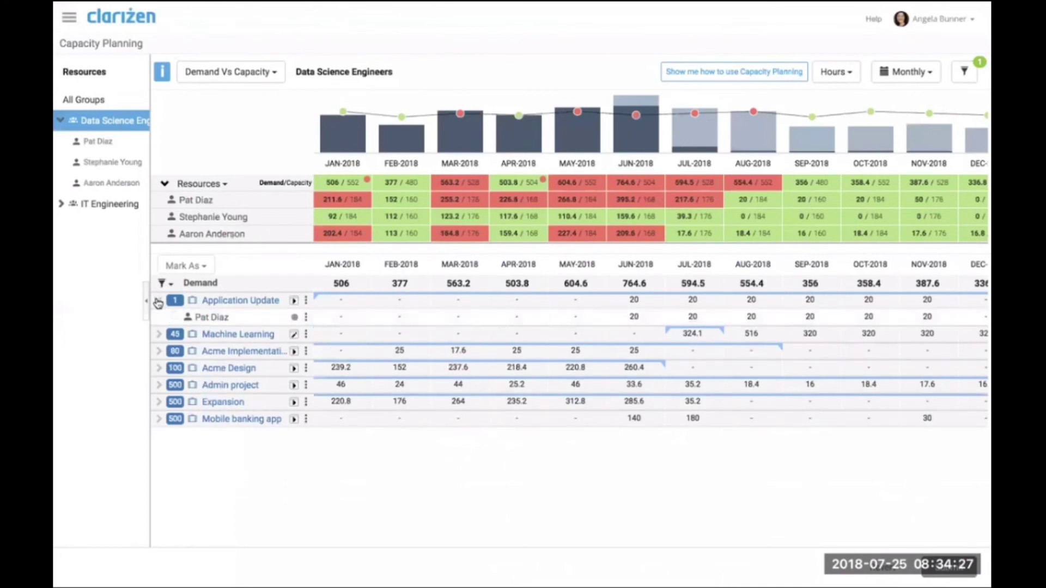
left_click(158, 351)
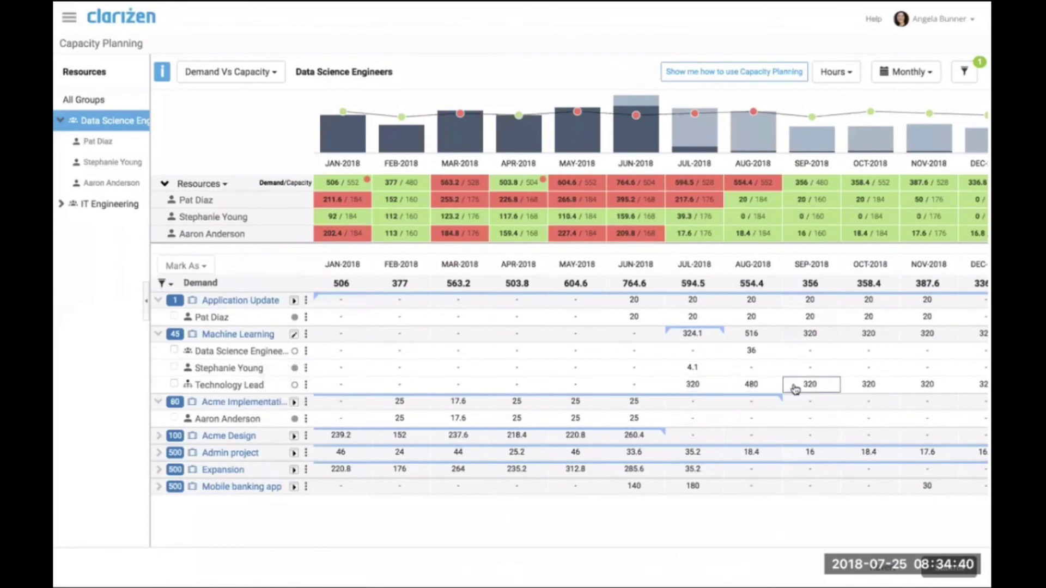
- Set the Technology Lead demand in Machine Learning to 300 hours for August 2018 and 200 hours for September 2018
mouse_move(757, 144)
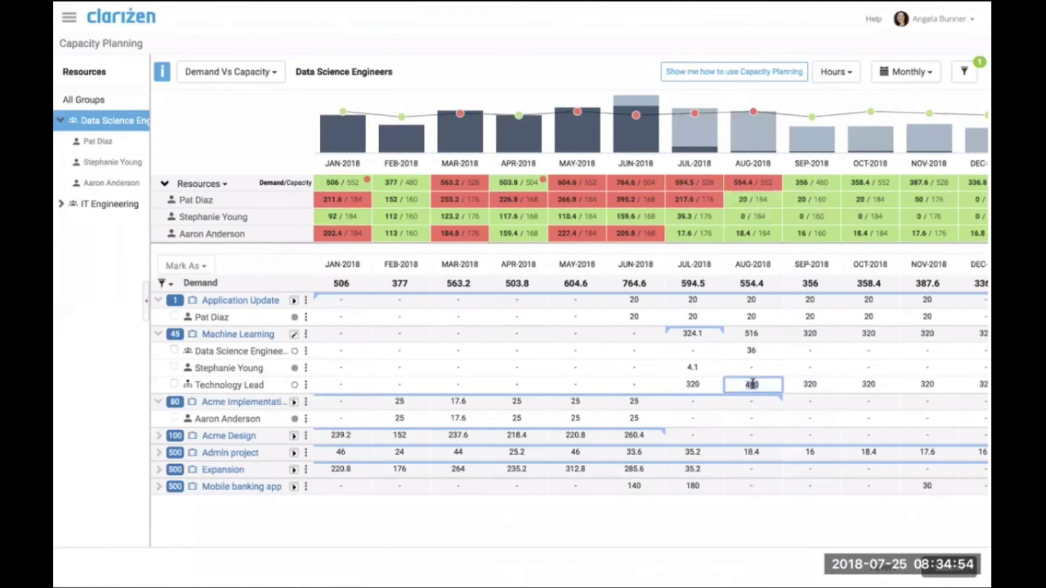
type("300")
left_click(798, 387)
type("200")
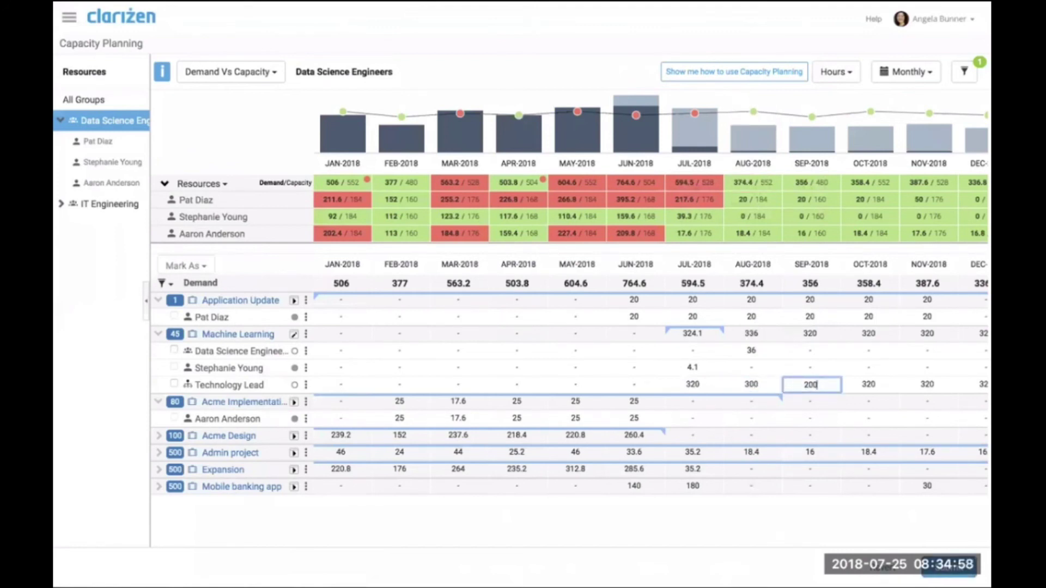
key("Return")
- Review All Resources for Machine Learning's Technology Lead role and assign the second Data Science Engineers member and the last IT Engineering member to the project
left_click(306, 385)
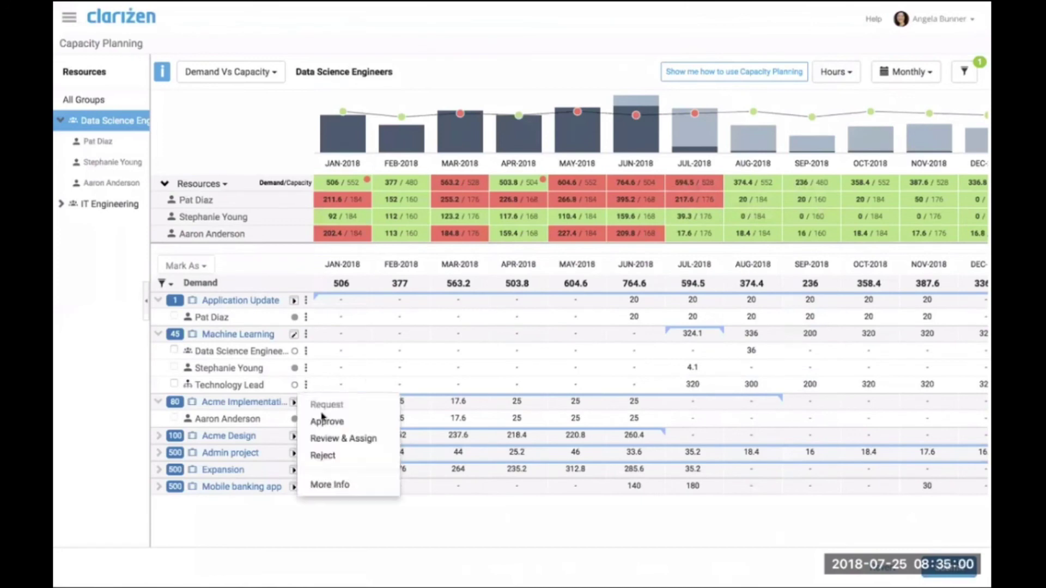
left_click(343, 438)
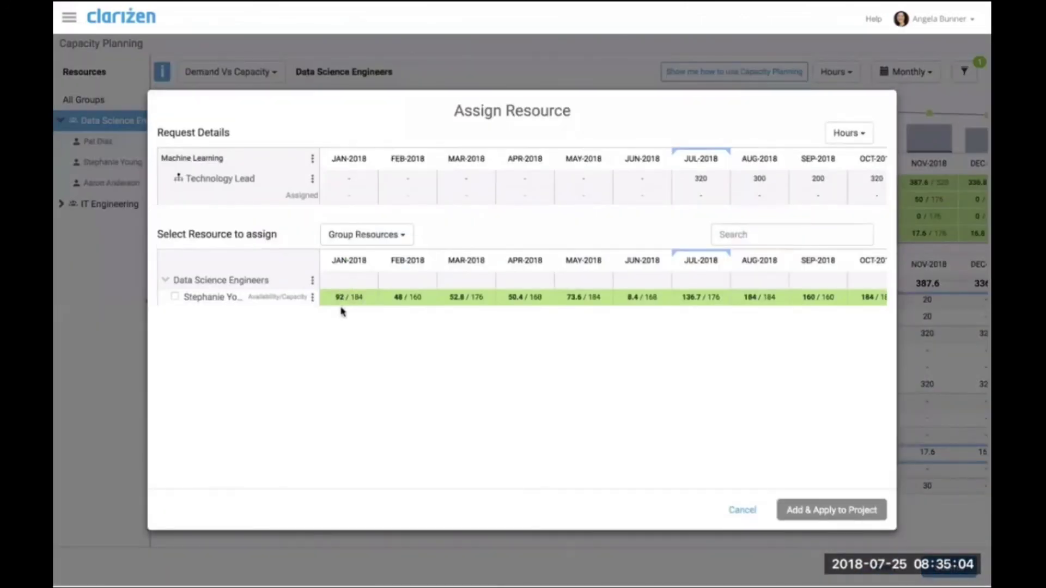
left_click(352, 241)
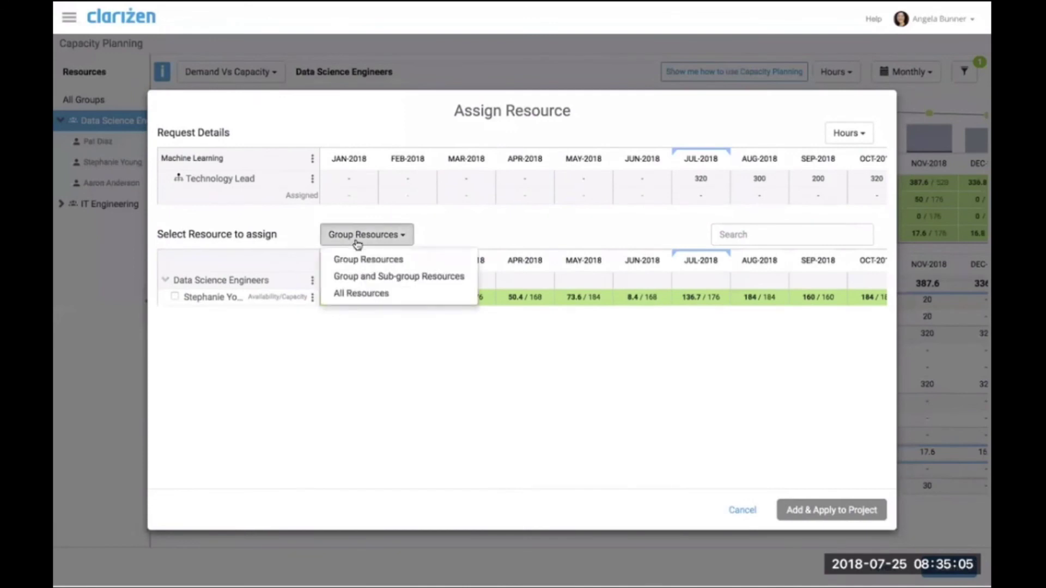
left_click(357, 293)
left_click(164, 351)
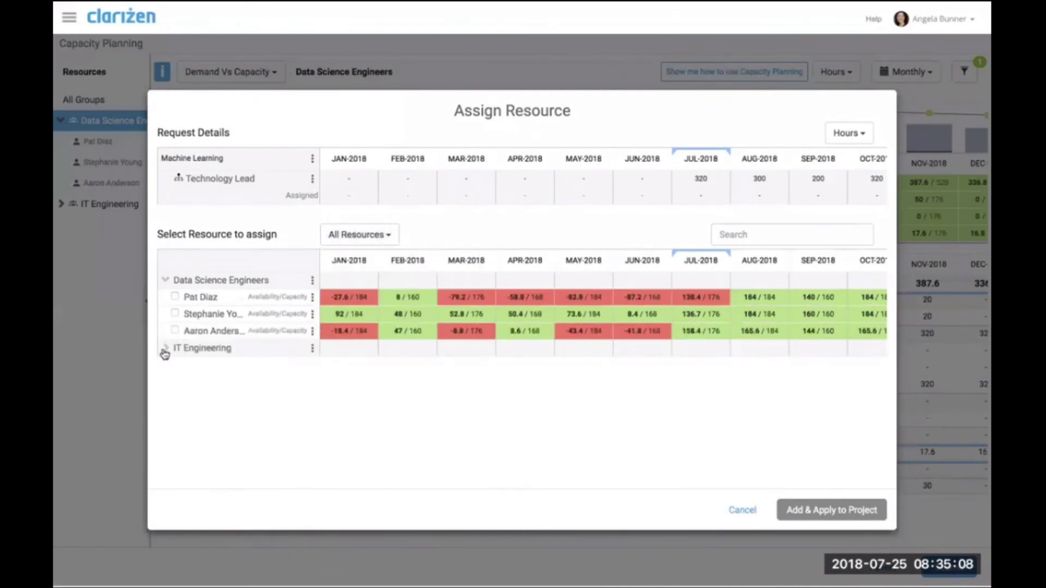
left_click(174, 399)
left_click(175, 315)
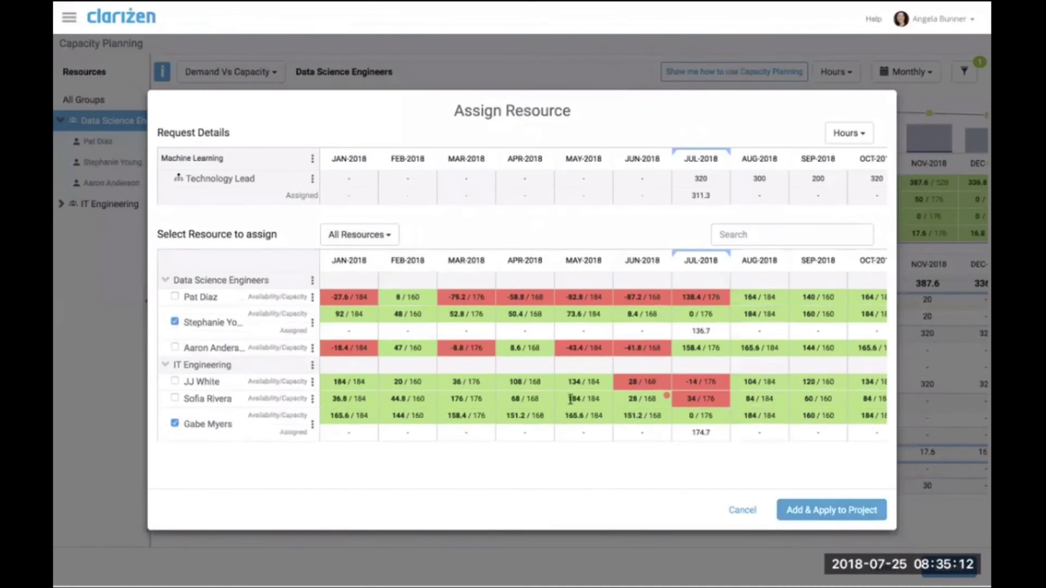
left_click(815, 511)
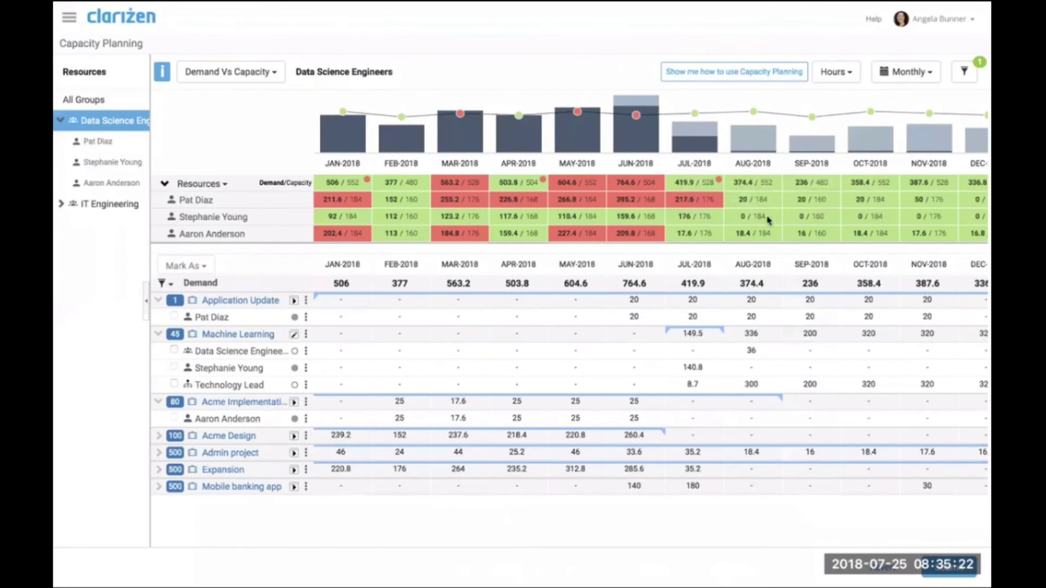
- Leave Capacity Planning for the portal home page without saving the changes, and switch to the IT Portfolio Status presentation in PowerPoint
left_click(750, 384)
left_click(124, 22)
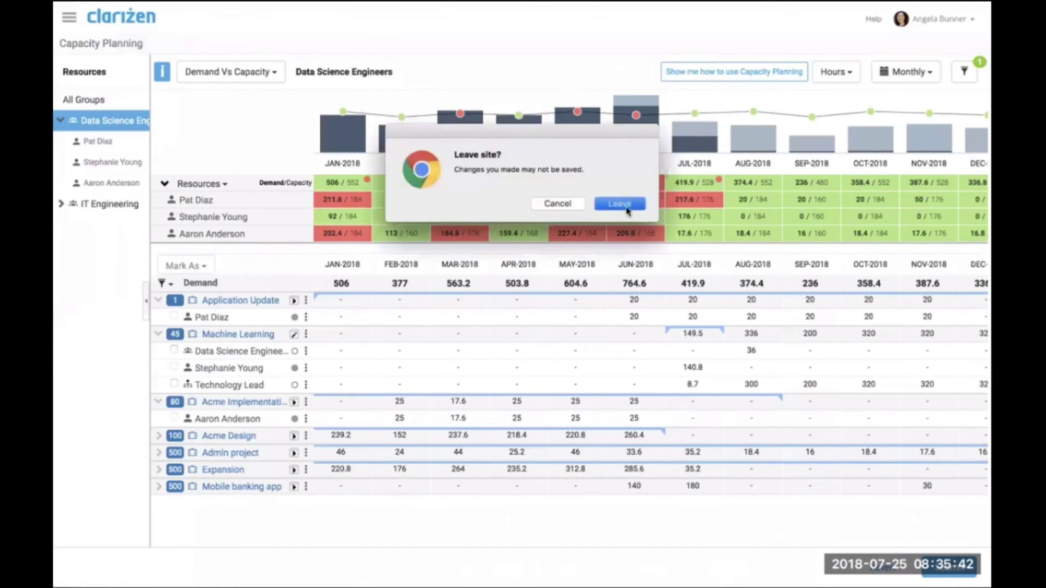
left_click(625, 207)
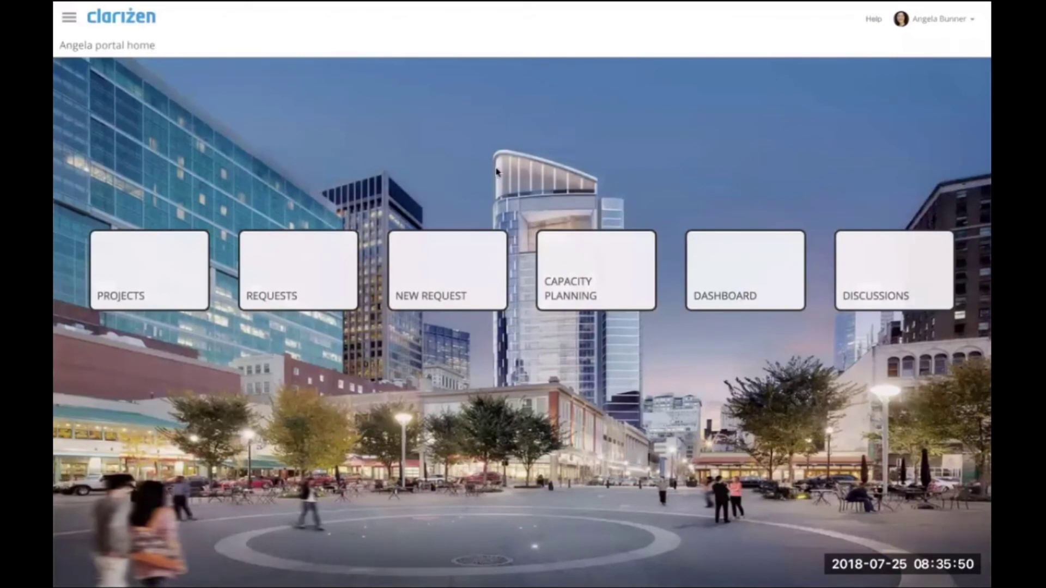
key("ctrl+Left")
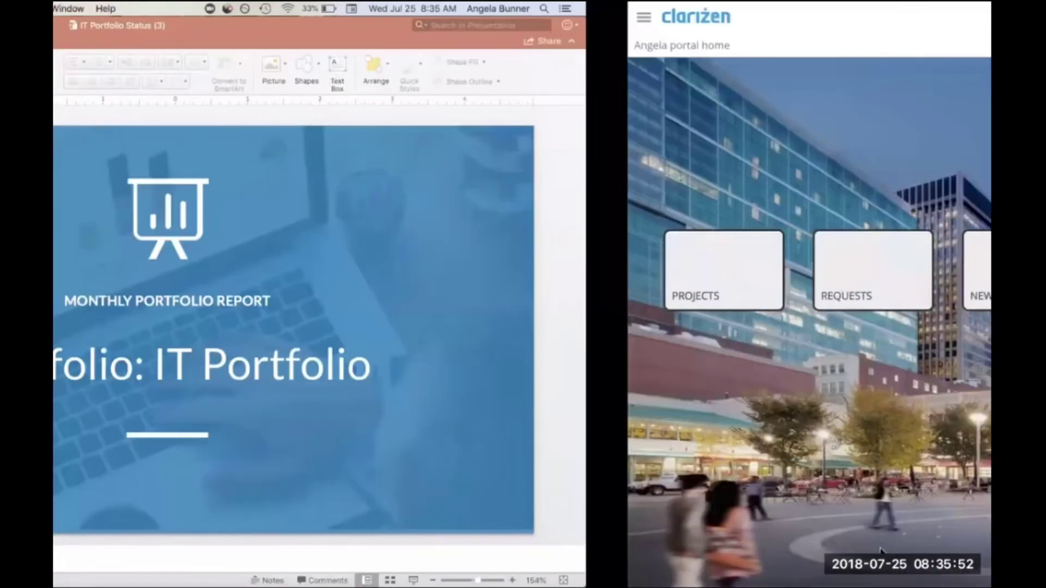